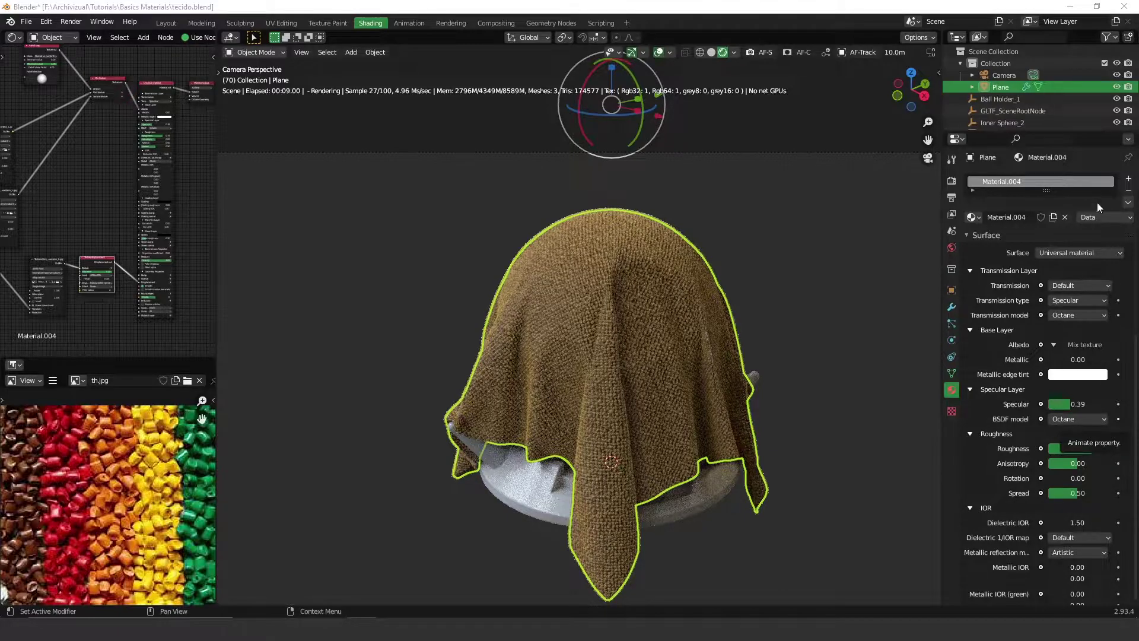
Replace the plane's material with a new Universal material and add the seamless TexturesCom fabric image as a texture node.
click(1129, 191)
click(1033, 223)
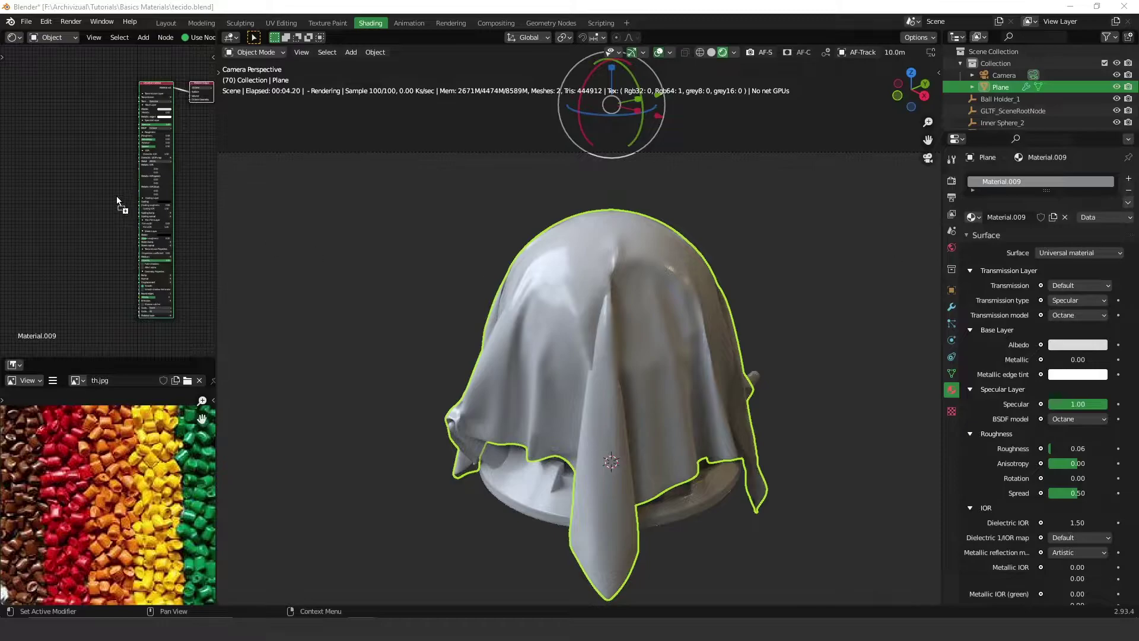
drag(116, 197, 77, 164)
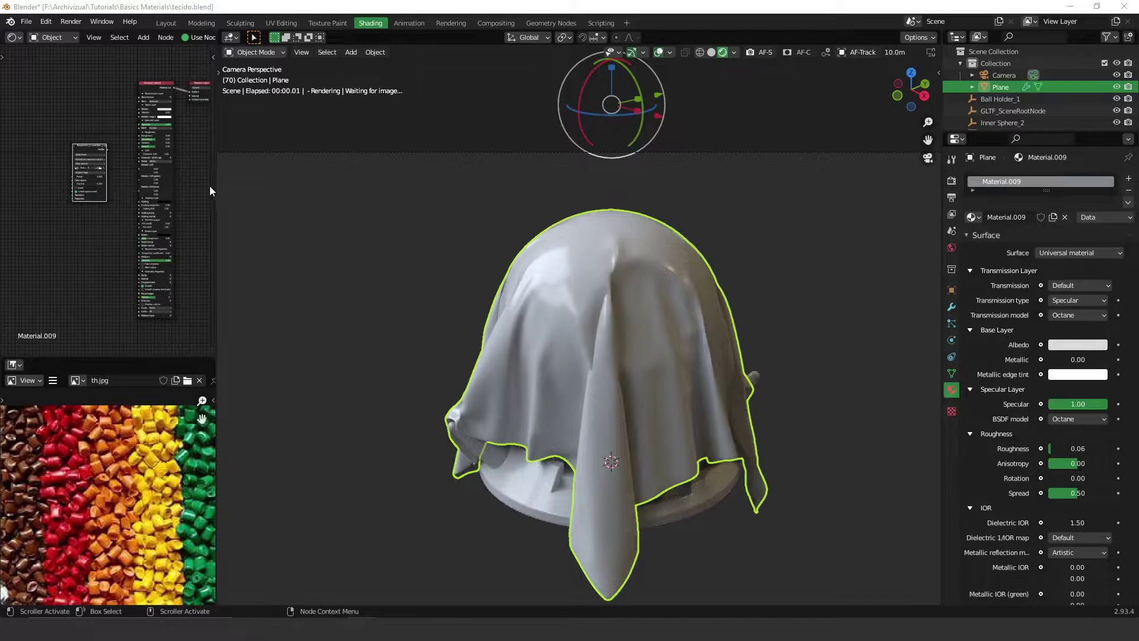
Connect the fabric image texture's output to the Universal material's Albedo and move the texture node further away.
scroll(125, 150, up, 5)
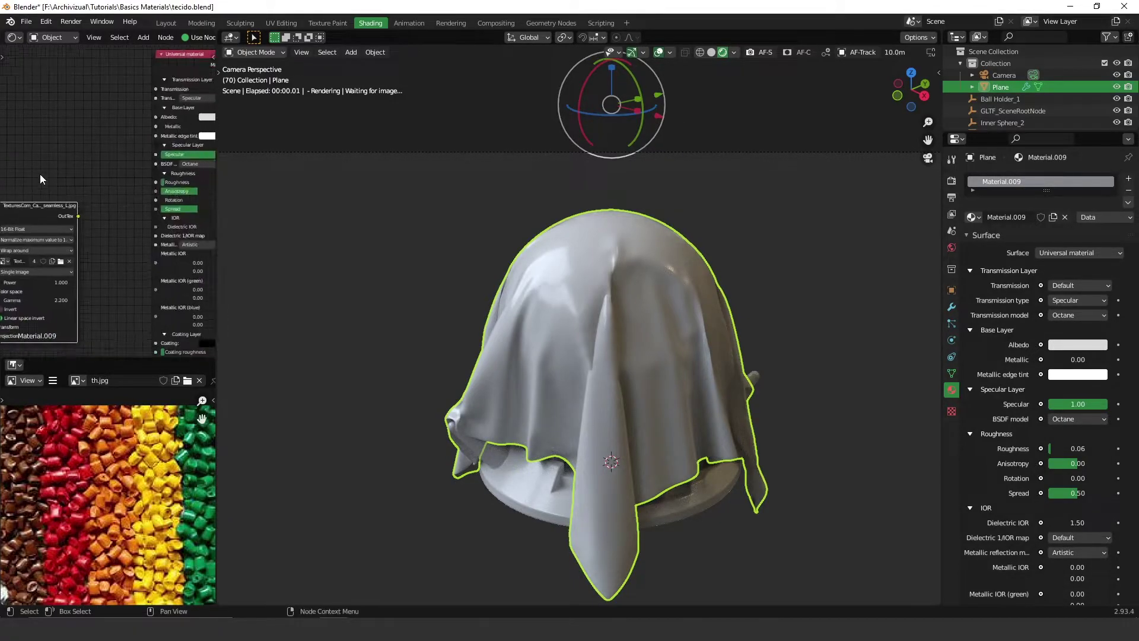
drag(77, 215, 156, 117)
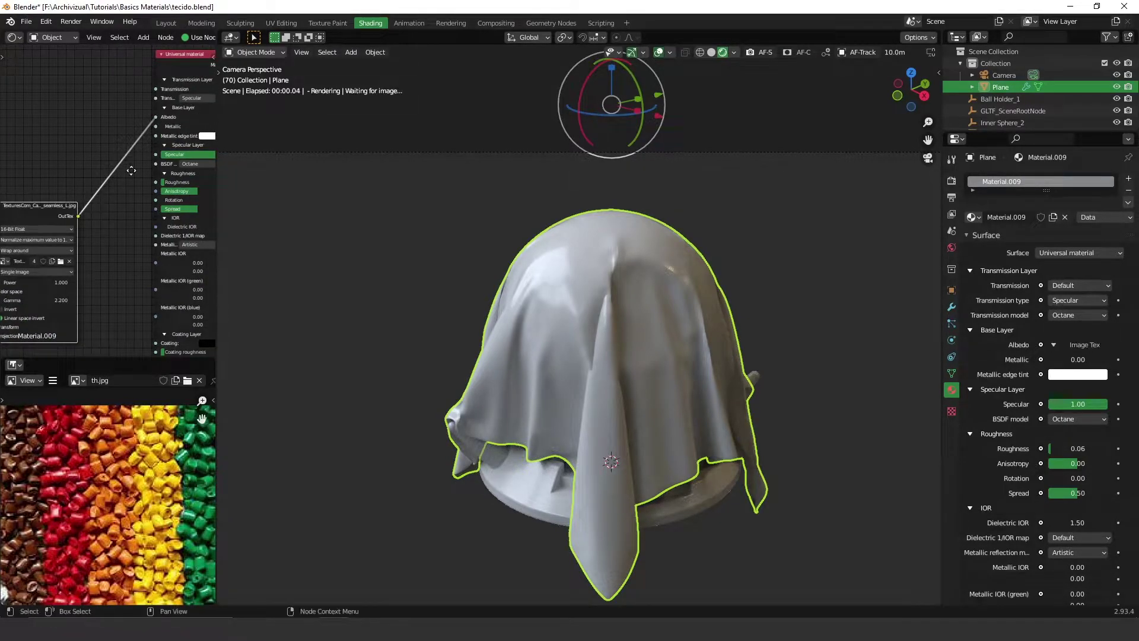
middle_drag(63, 212, 136, 182)
drag(133, 178, 68, 137)
click(120, 105)
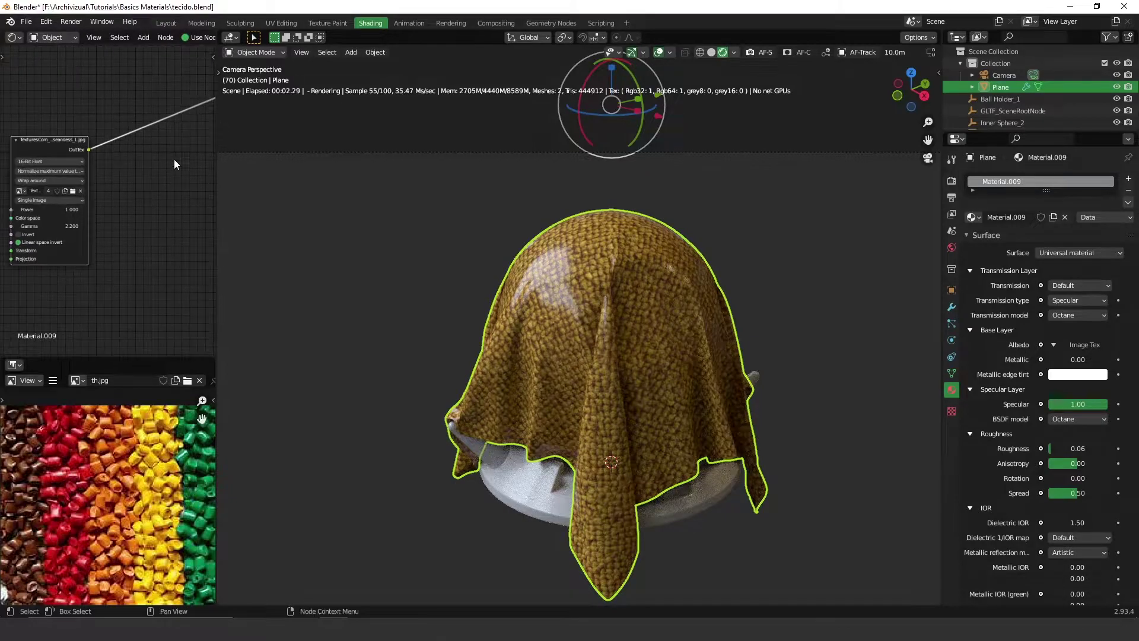
Set the Universal material's Specular to 0.42 and its Roughness to 0.52.
middle_drag(173, 159, 142, 201)
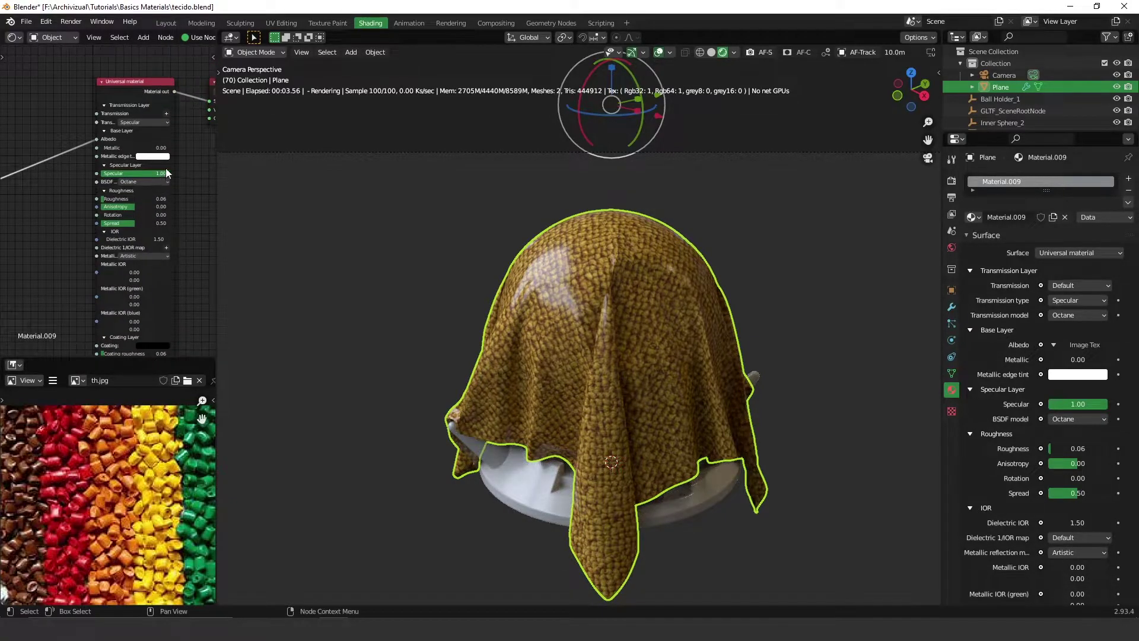
drag(162, 171, 124, 181)
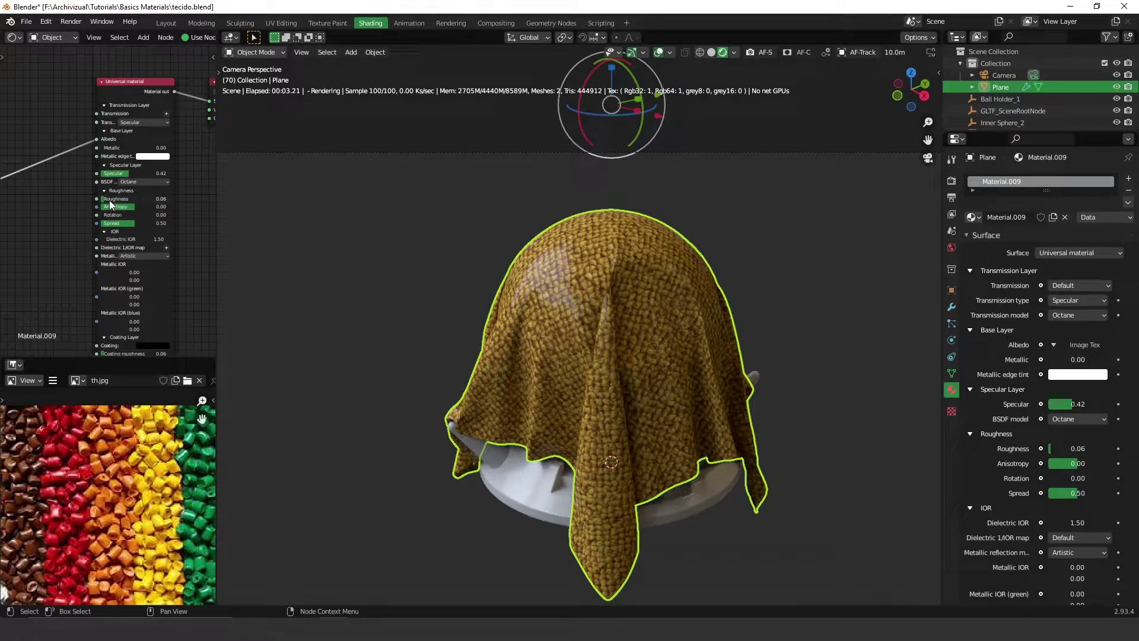
drag(109, 201, 144, 201)
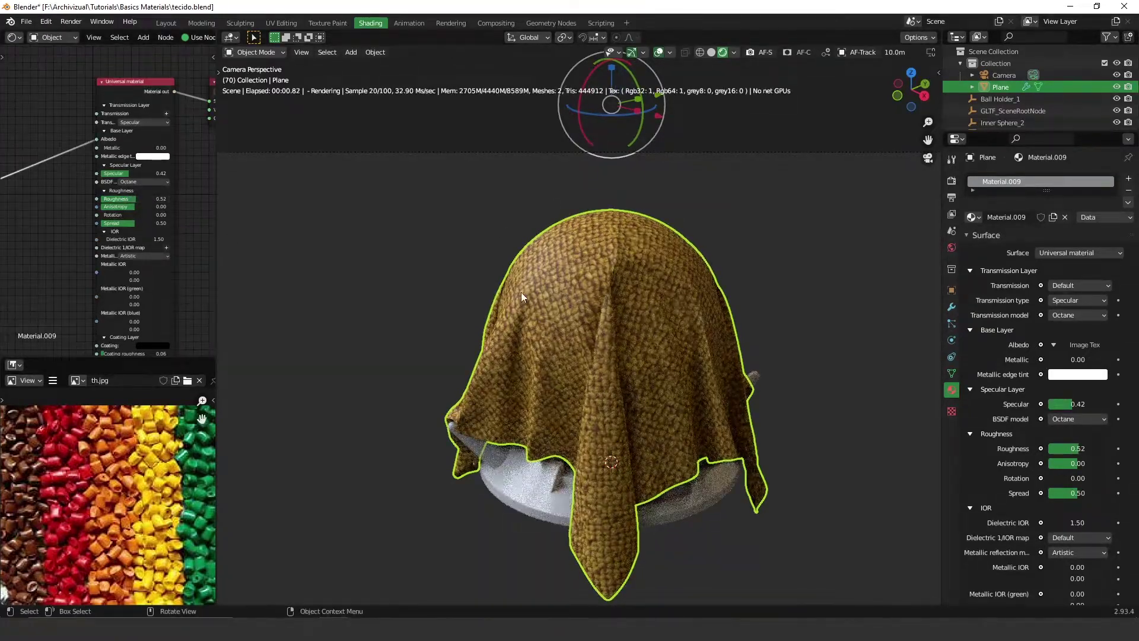
Shift the fabric image texture node slightly to make room before the Universal material.
middle_drag(62, 196, 207, 194)
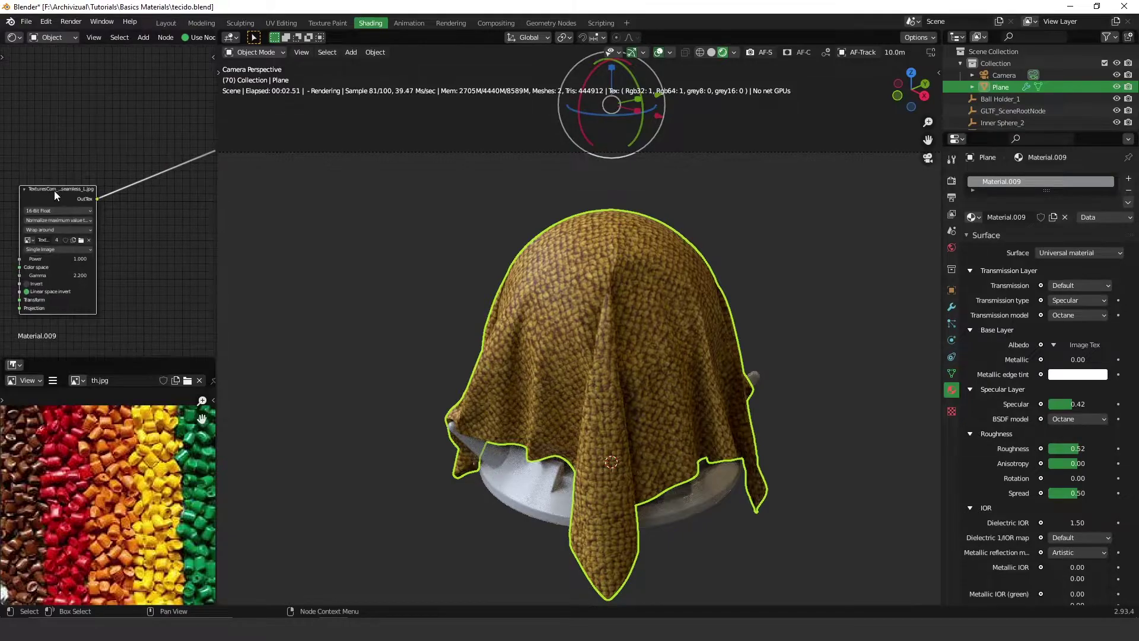
mouse_move(55, 190)
mouse_down()
mouse_move(74, 187)
mouse_move(39, 186)
mouse_up()
click(116, 178)
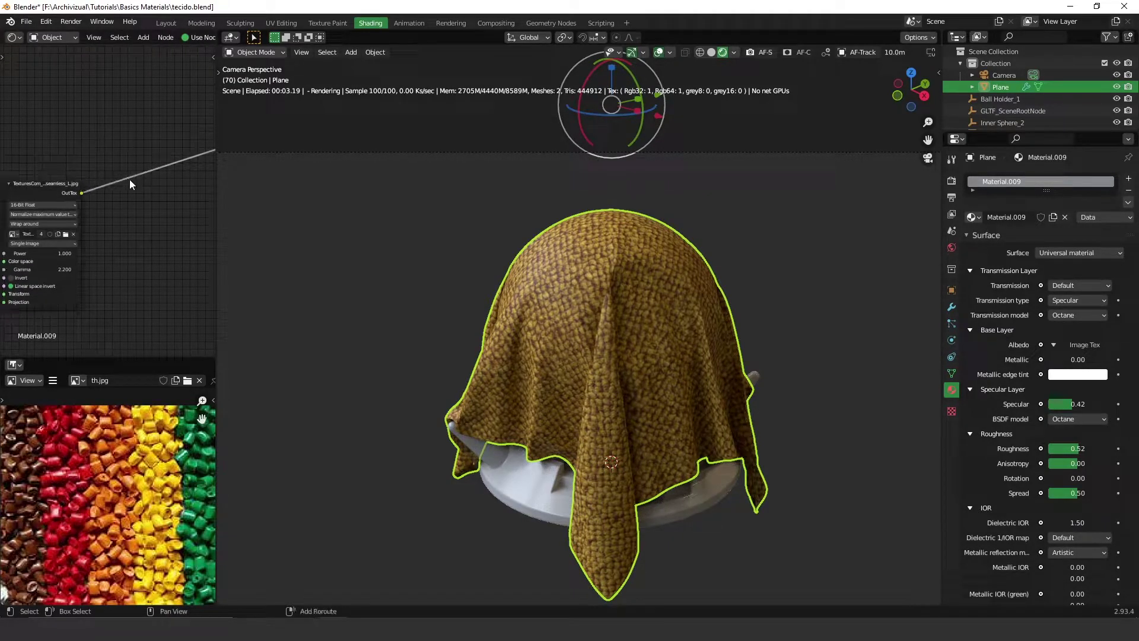
key(shift+a)
click(119, 166)
text(fall)
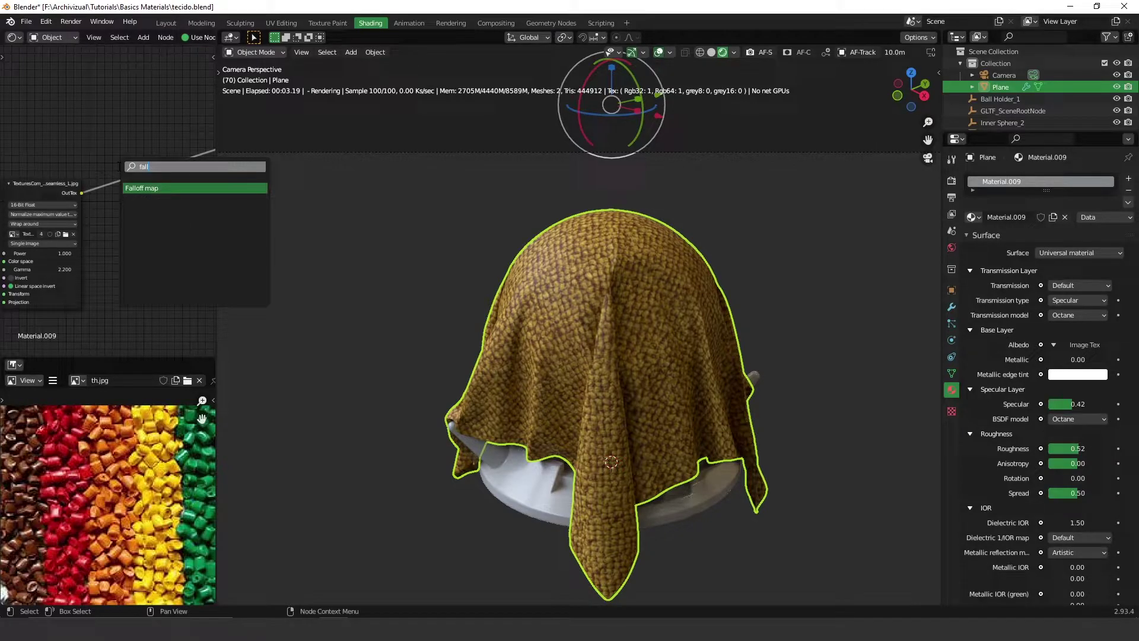
key(Return)
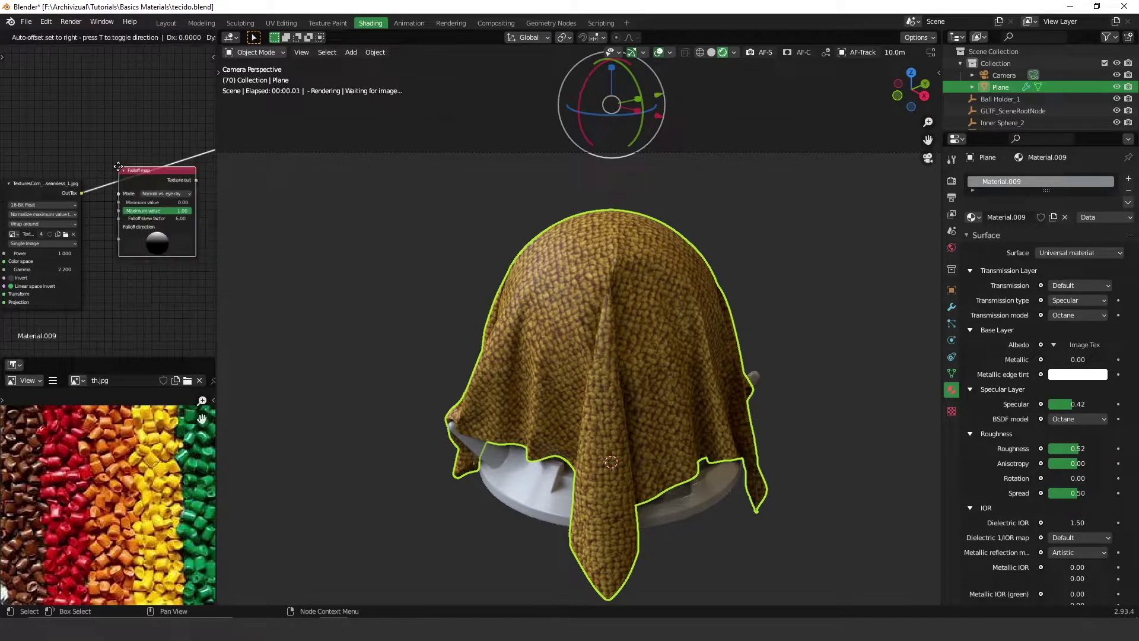
click(128, 182)
Add a Falloff map node and place it above the fabric image texture node.
scroll(169, 197, down, 12)
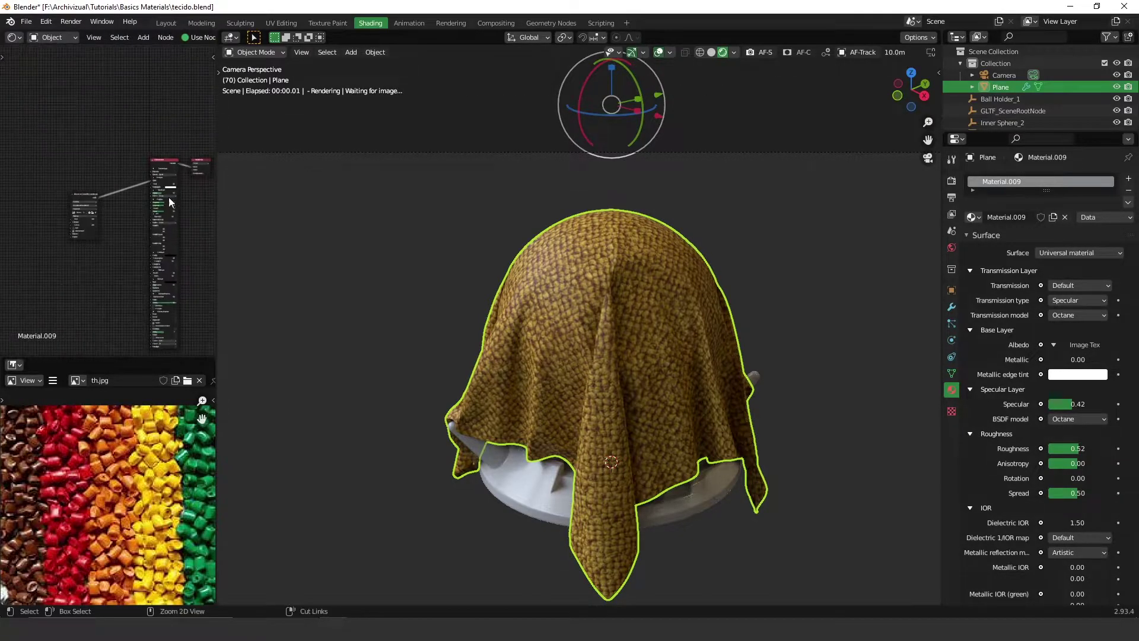
ctrl+middle_drag(112, 219, 175, 74)
scroll(87, 180, up, 4)
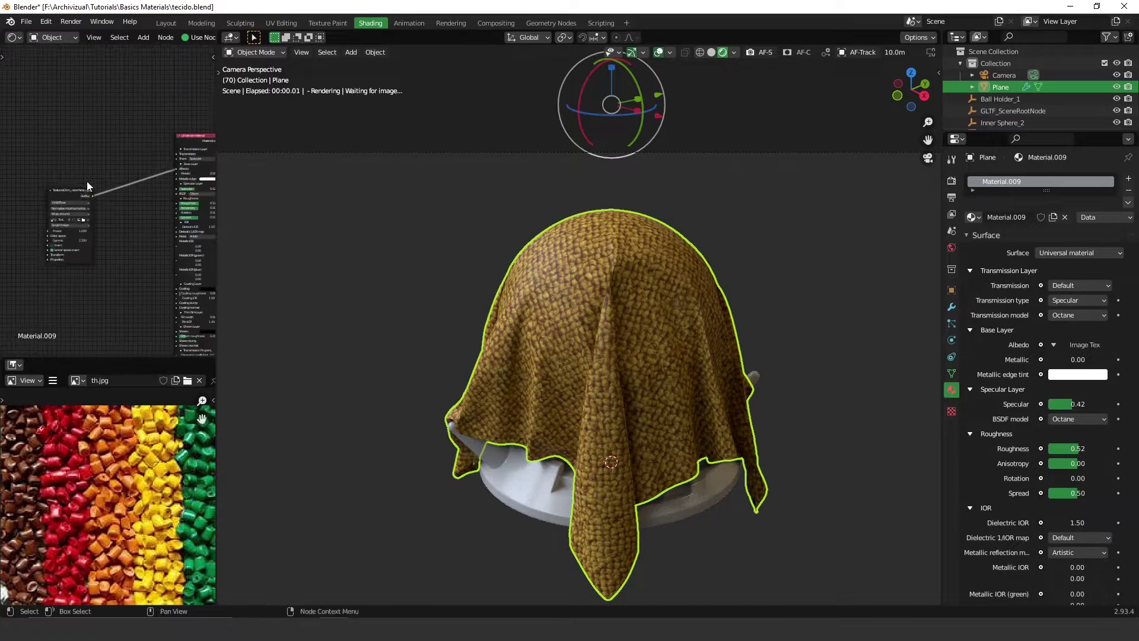
key(shift+a)
click(151, 201)
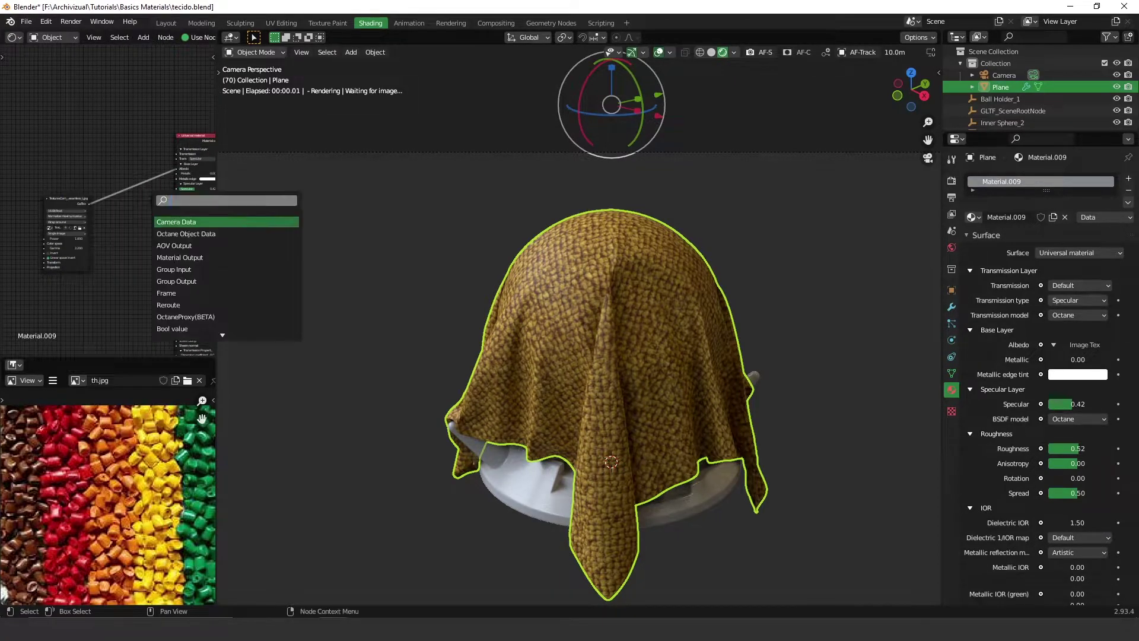
text(fal)
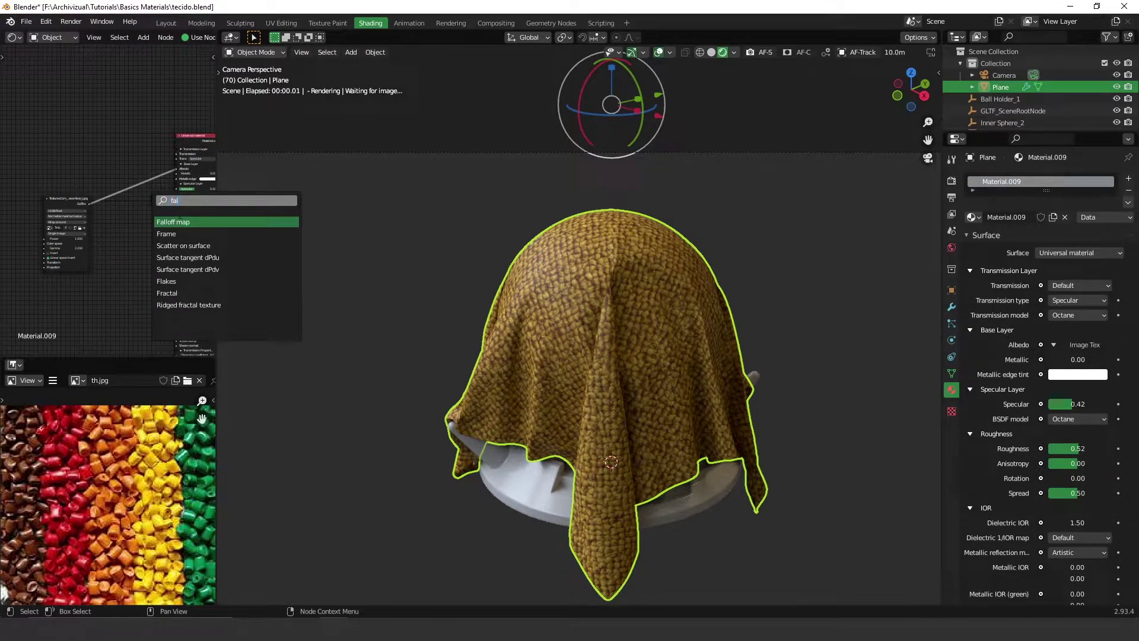
key(Return)
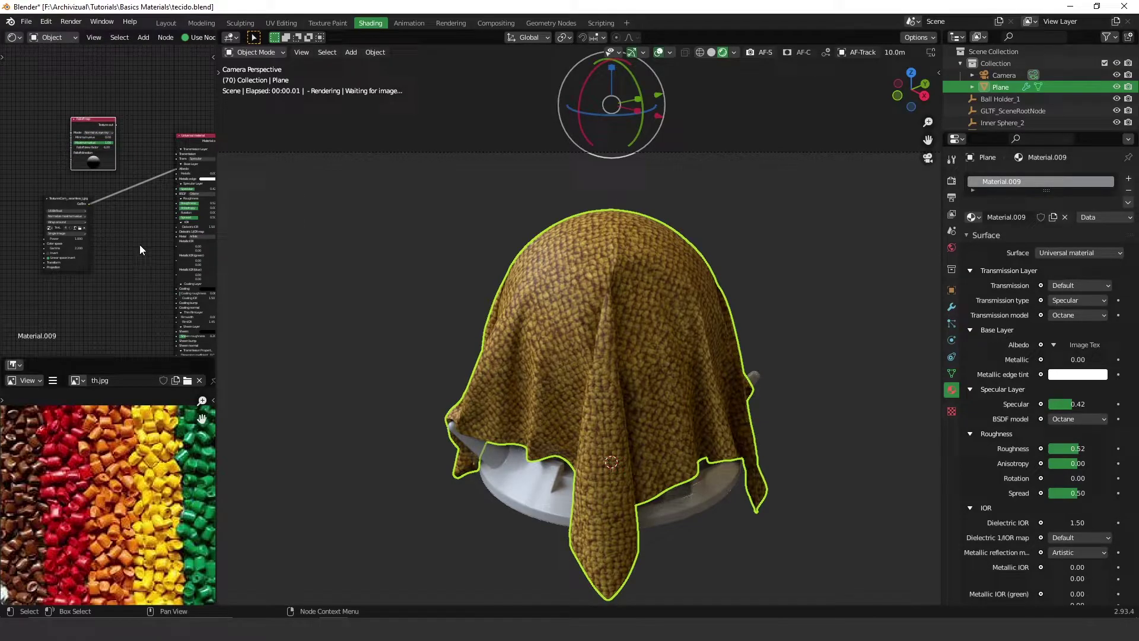
Add a Mix texture node and position it between the Falloff map and the Universal material.
click(165, 261)
key(shift+a)
text(mix)
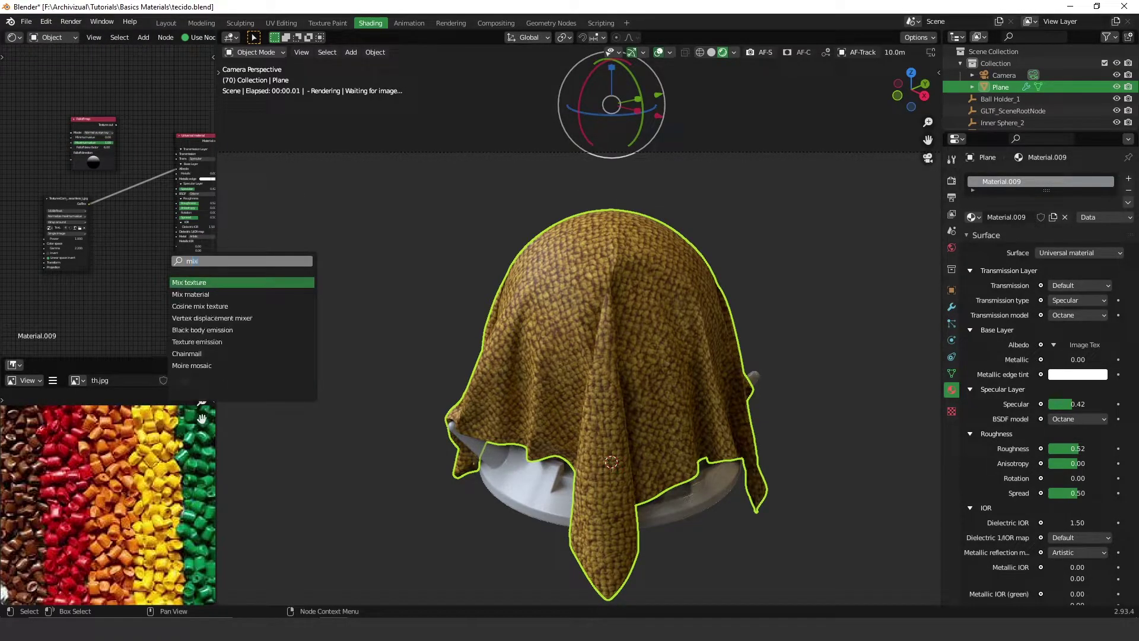
key(Return)
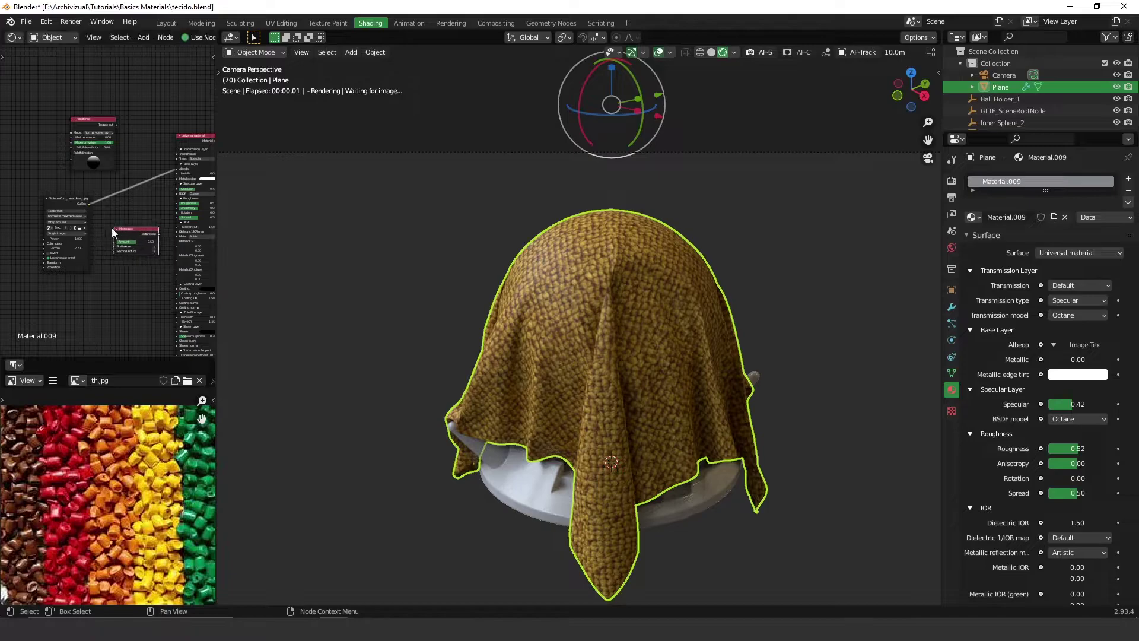
ctrl+middle_drag(112, 229, 138, 148)
middle_drag(161, 239, 96, 273)
drag(82, 276, 78, 156)
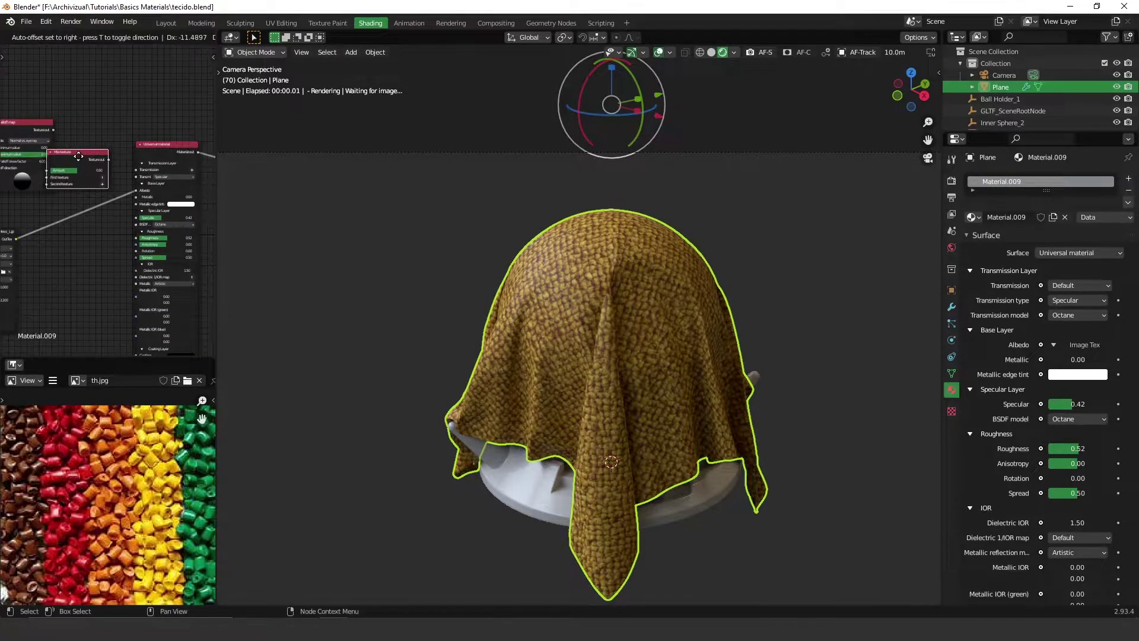
click(79, 156)
scroll(80, 130, up, 2)
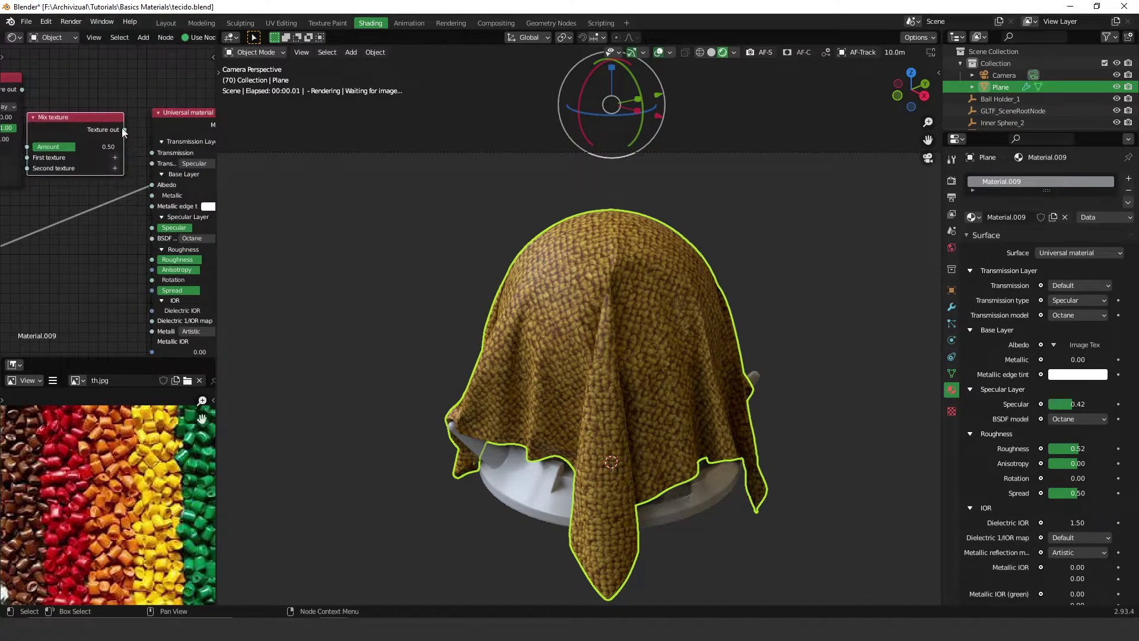
Connect the Mix texture's output to the material's Albedo and the Falloff map's output to the Mix texture's Amount.
drag(124, 129, 156, 134)
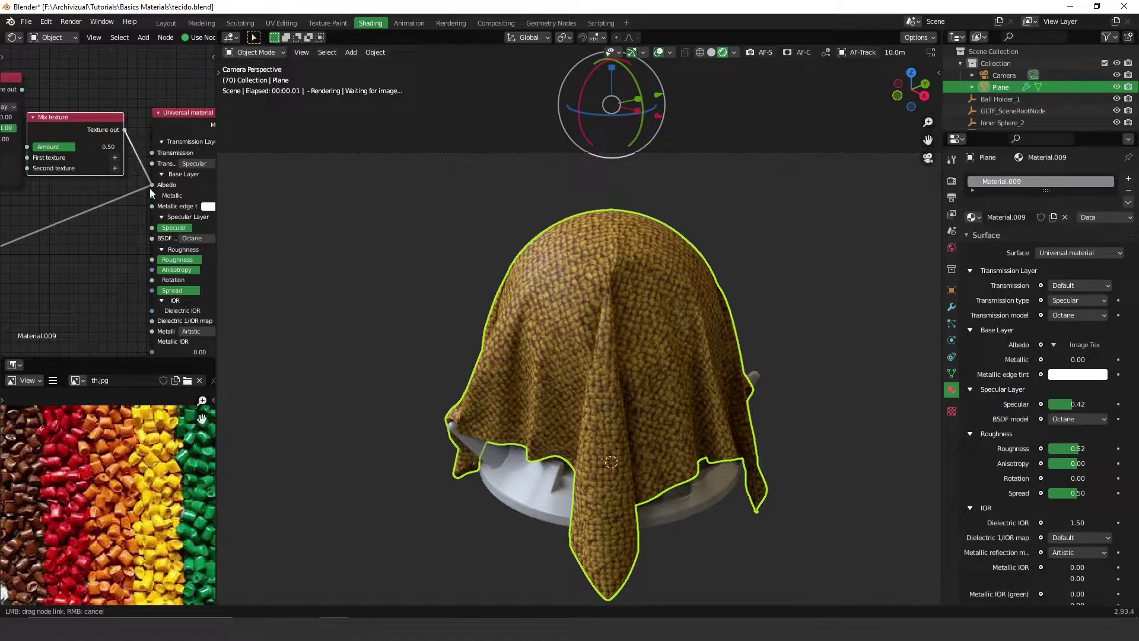
drag(150, 188, 150, 187)
middle_drag(49, 197, 119, 195)
drag(53, 76, 15, 79)
middle_drag(57, 92, 65, 83)
drag(62, 80, 105, 136)
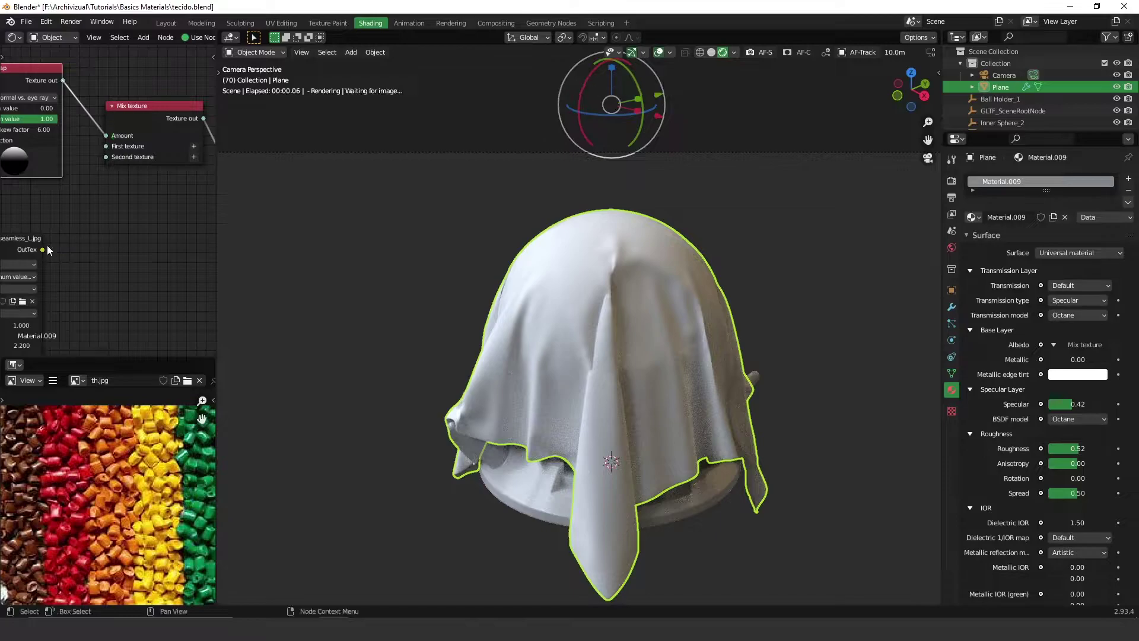
Connect the fabric image texture to the Mix texture's First texture input and tidy the image node's position.
middle_drag(75, 243, 99, 213)
drag(40, 212, 130, 117)
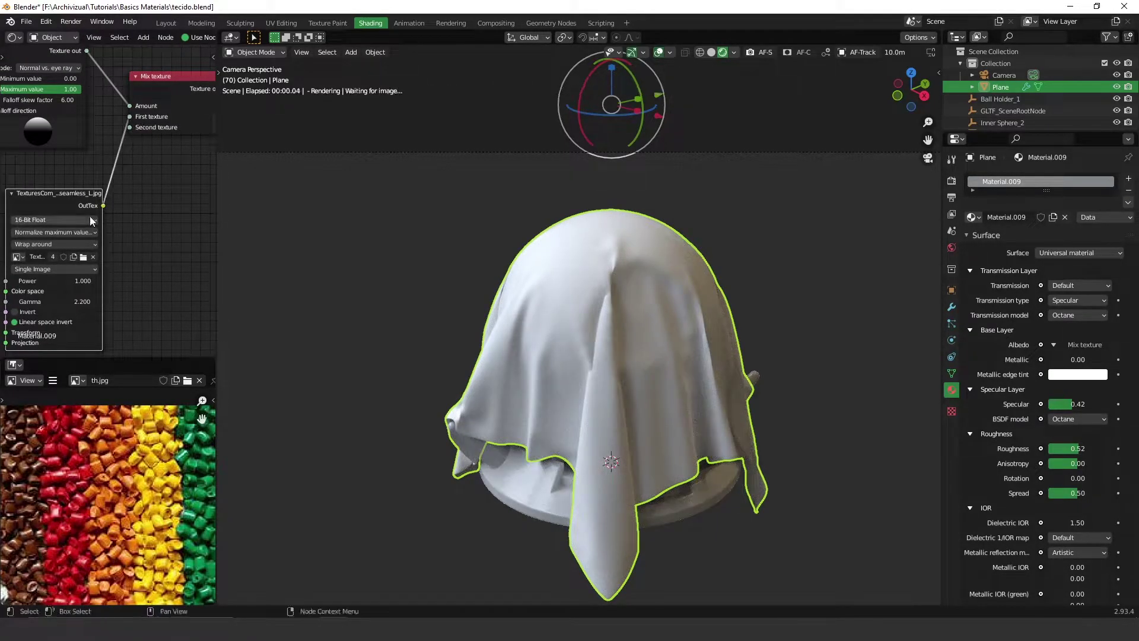
drag(57, 200, 30, 197)
Set the Falloff map's mode to Normal vs. vector 90deg and rotate its falloff direction so the preview sphere is fully lit.
middle_drag(81, 130, 158, 184)
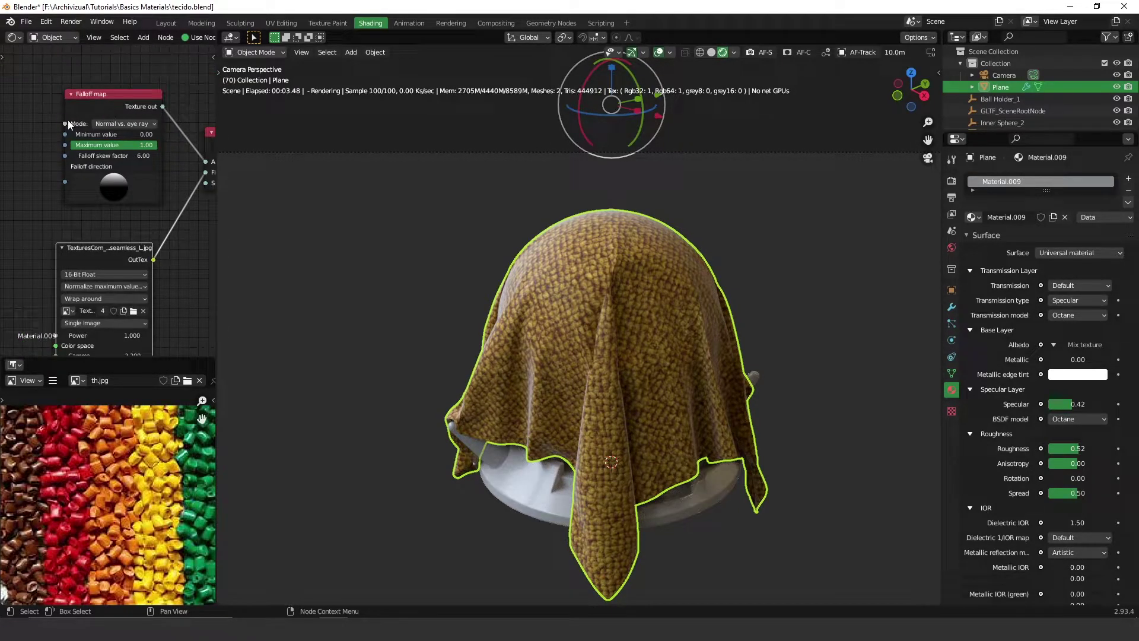
click(129, 124)
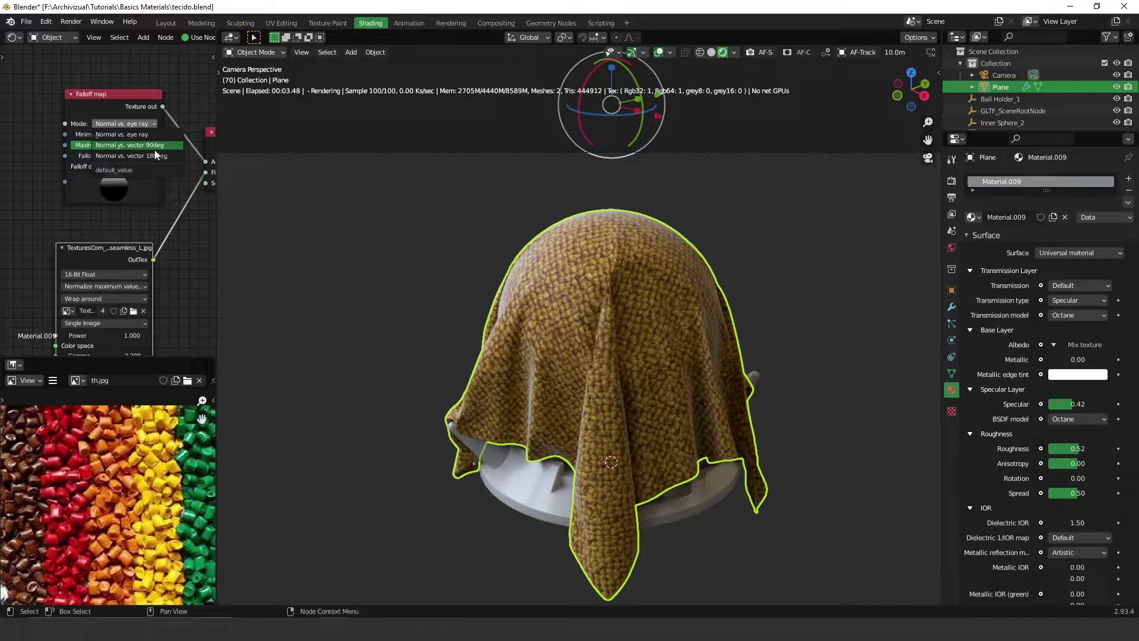
click(160, 146)
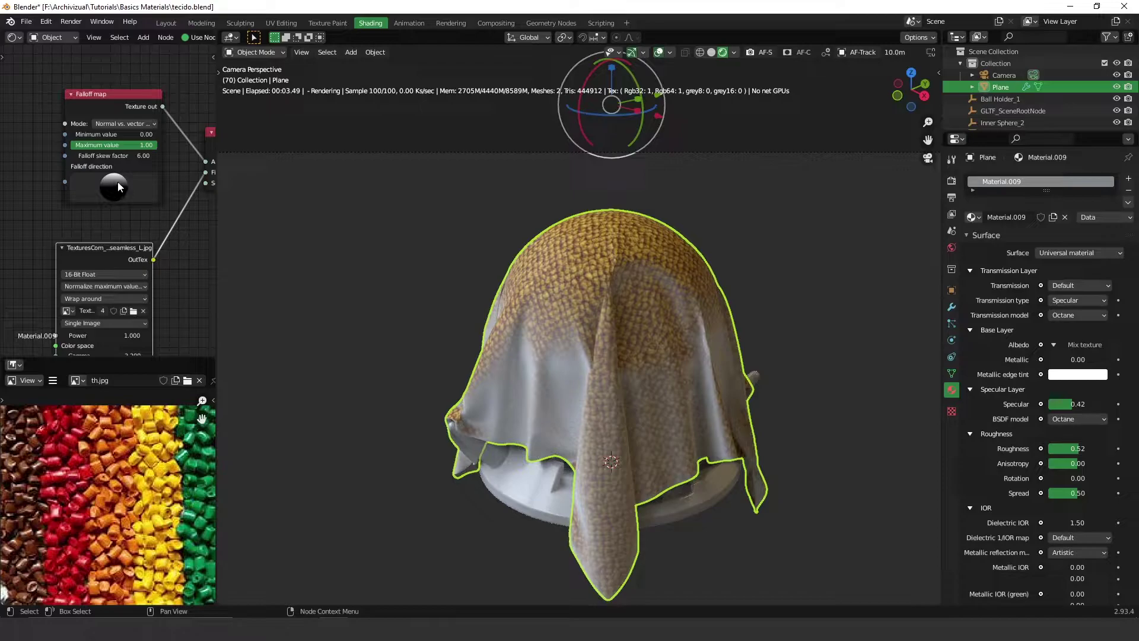
drag(116, 183, 115, 201)
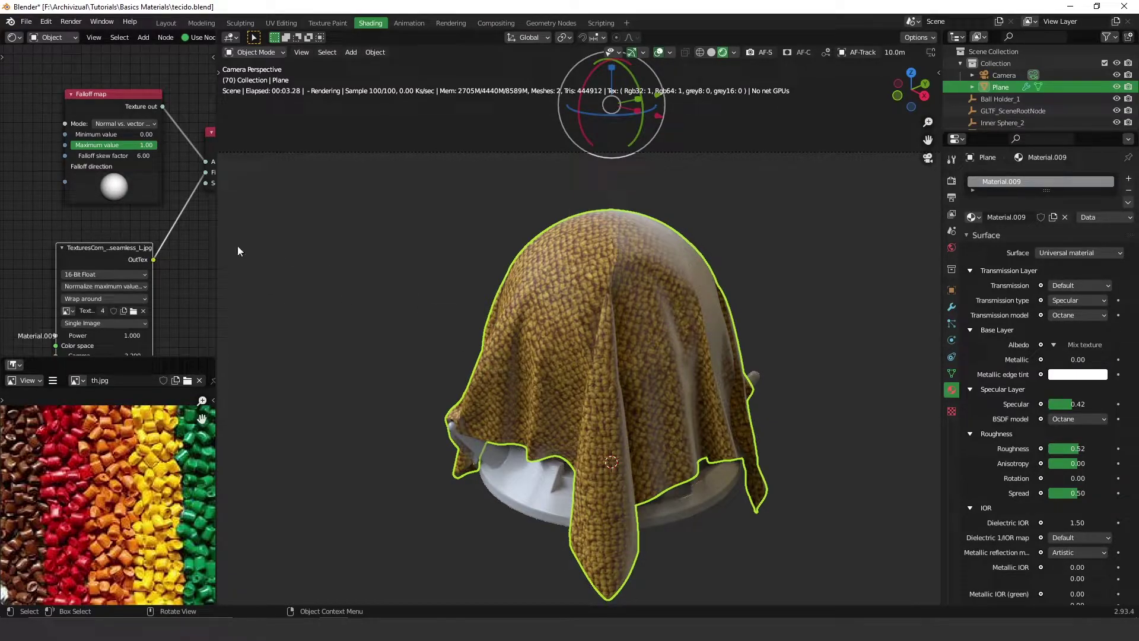
Try the fabric image texture in the Mix texture's Second texture input, and reconnect it to First texture.
middle_drag(146, 259, 78, 280)
drag(43, 277, 64, 250)
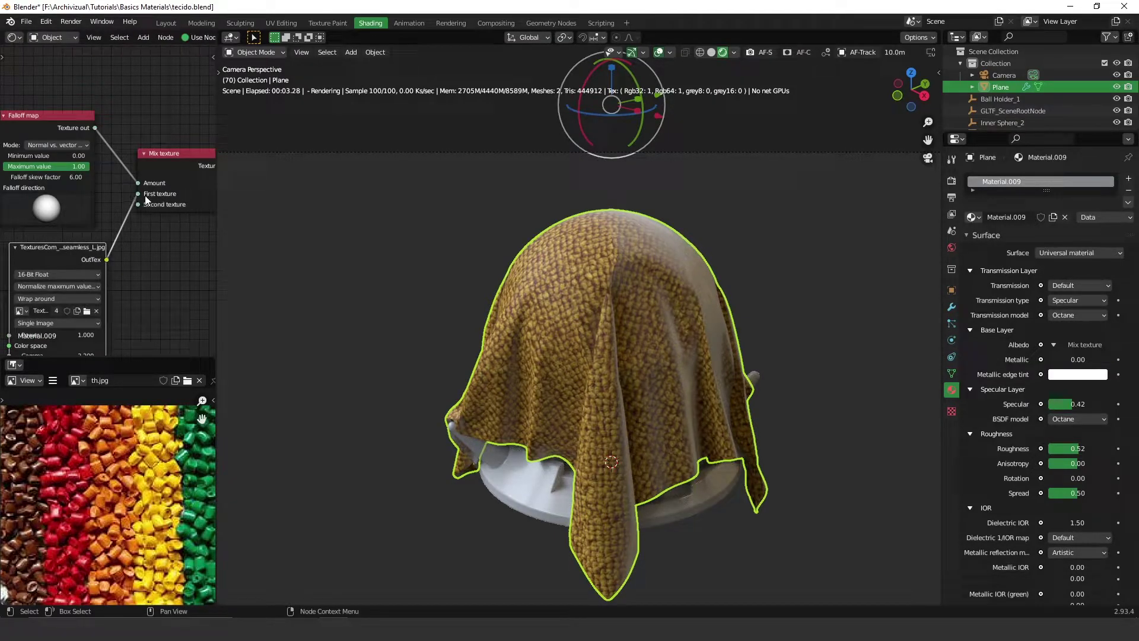
click(139, 195)
drag(137, 195, 138, 204)
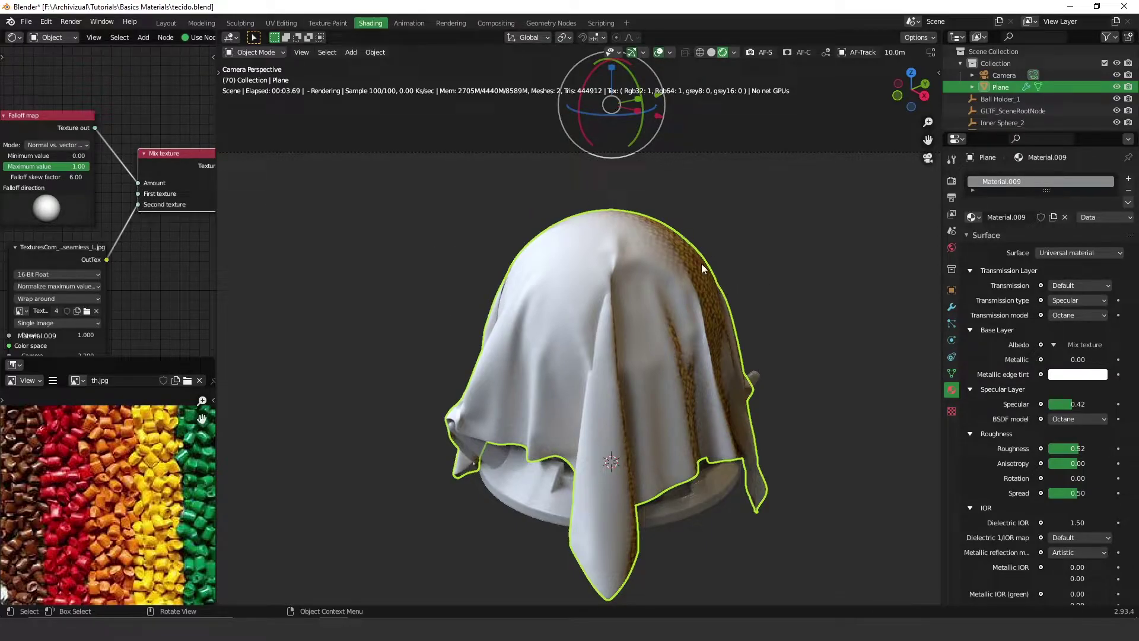
mouse_move(138, 204)
mouse_down()
mouse_move(126, 199)
mouse_move(138, 194)
mouse_up()
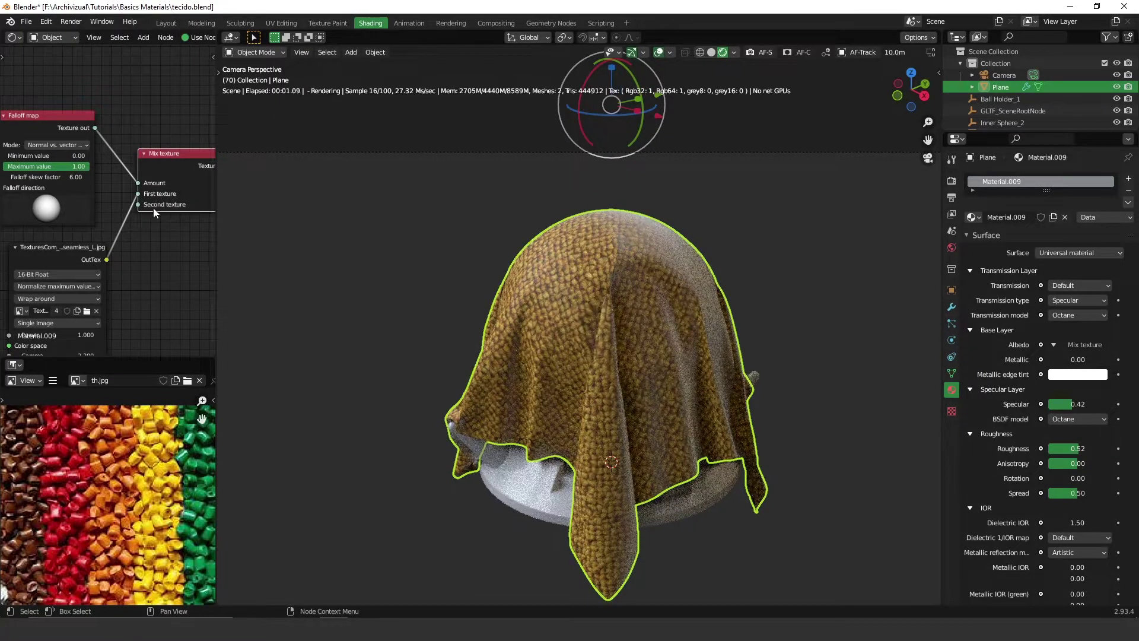
Duplicate the fabric image texture node and connect the copy to the Mix texture's Second texture input.
middle_drag(153, 208, 182, 160)
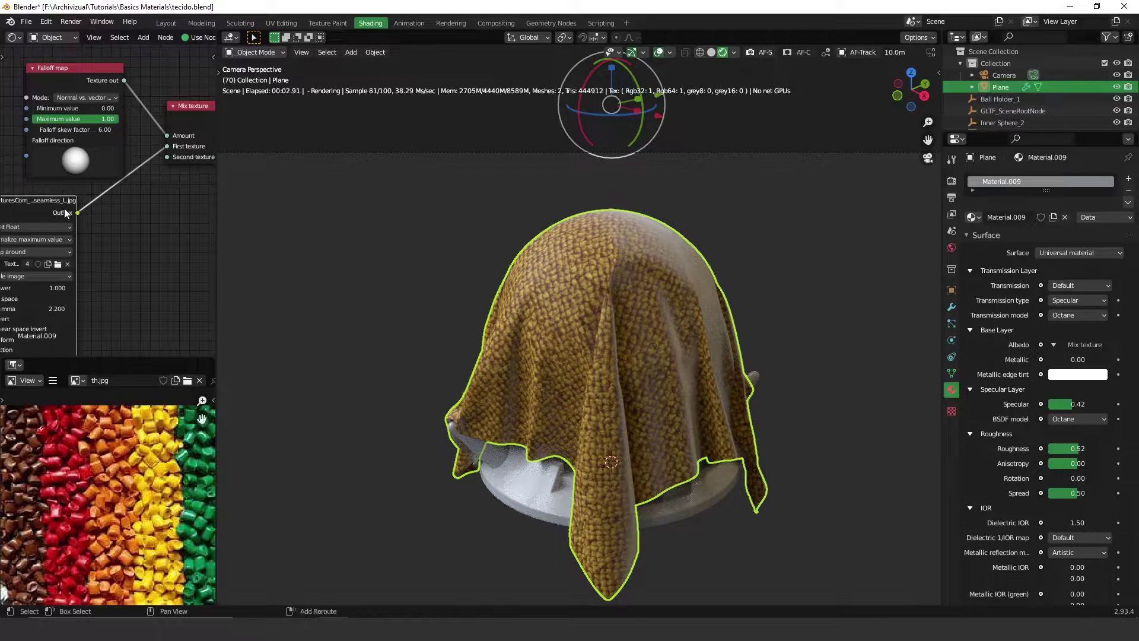
key(shift+d)
click(176, 231)
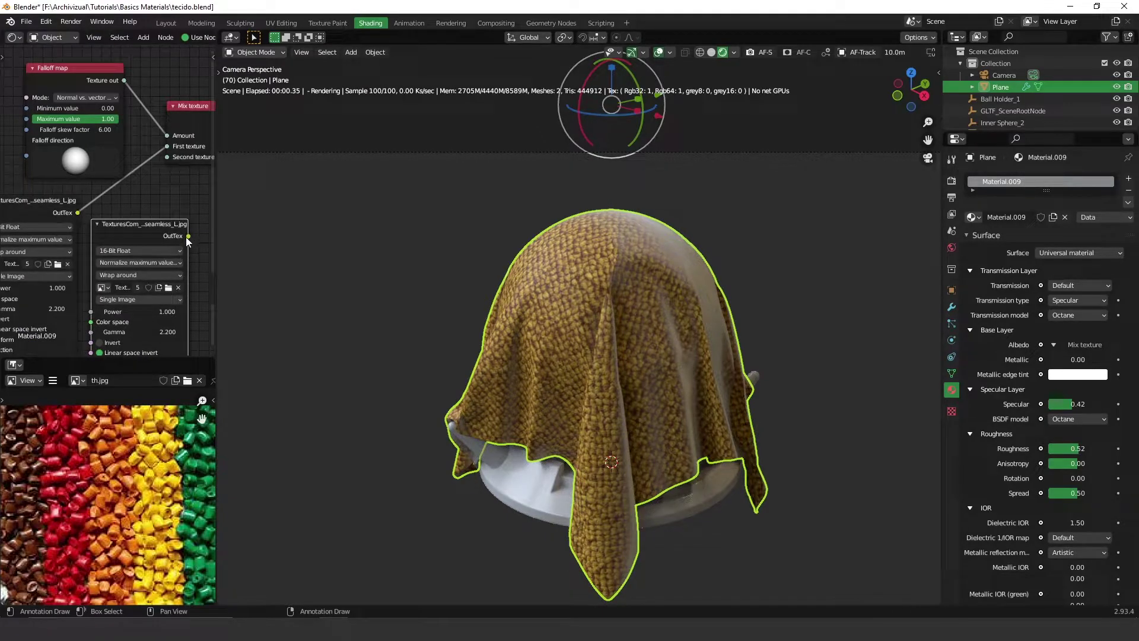
drag(188, 238, 176, 158)
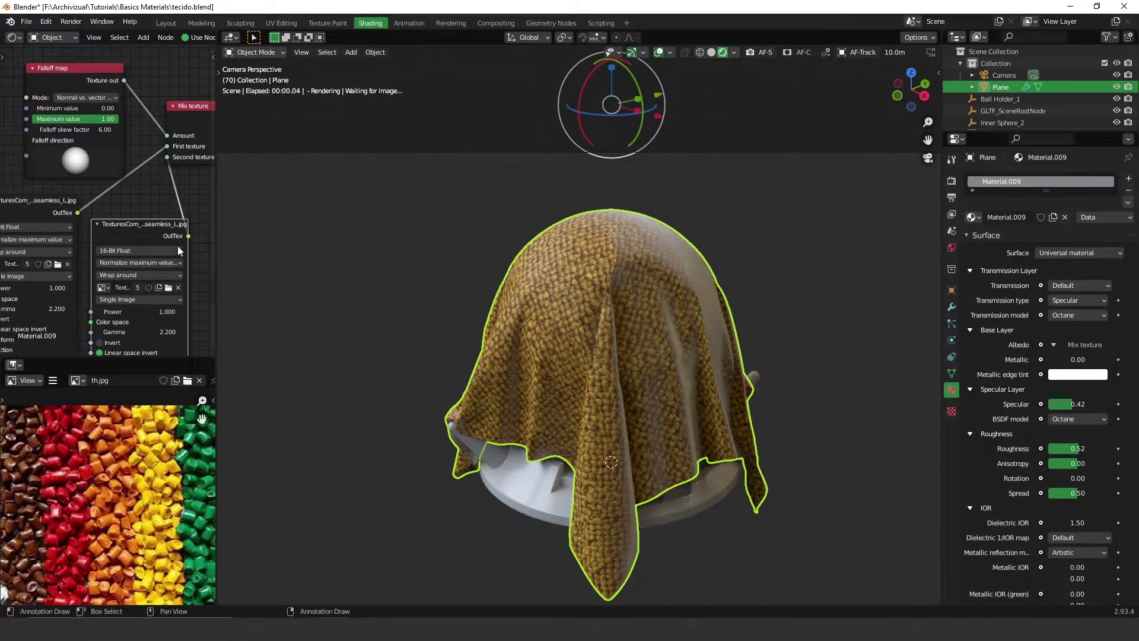
middle_drag(147, 204, 121, 109)
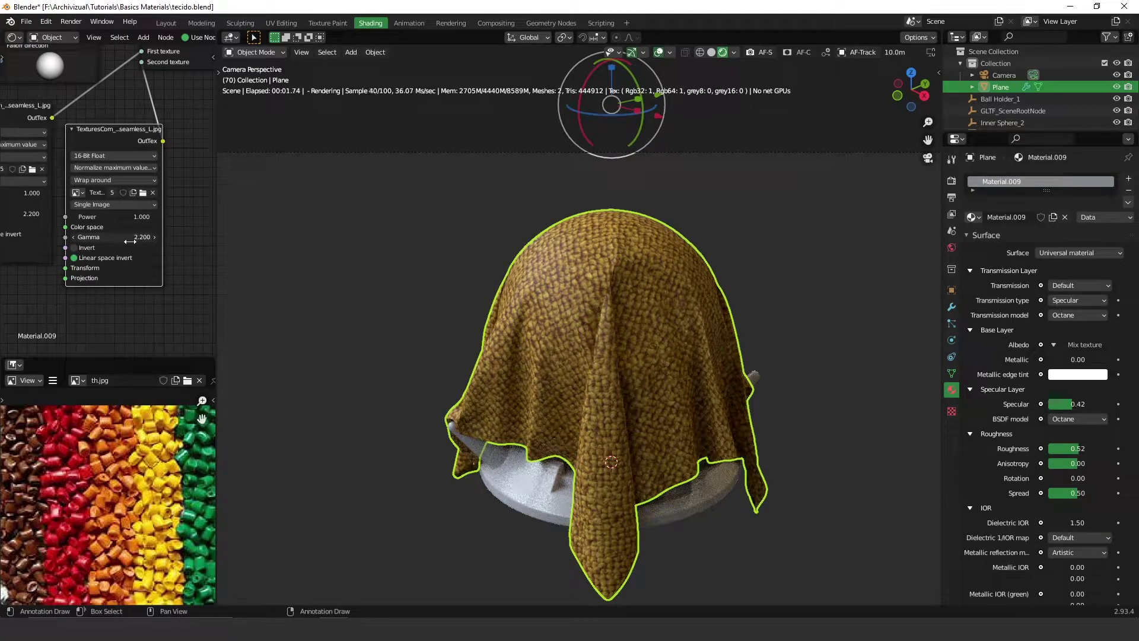
Lower the duplicated image texture's Gamma to 0.11 and place the node below the original image texture.
drag(130, 241, 42, 248)
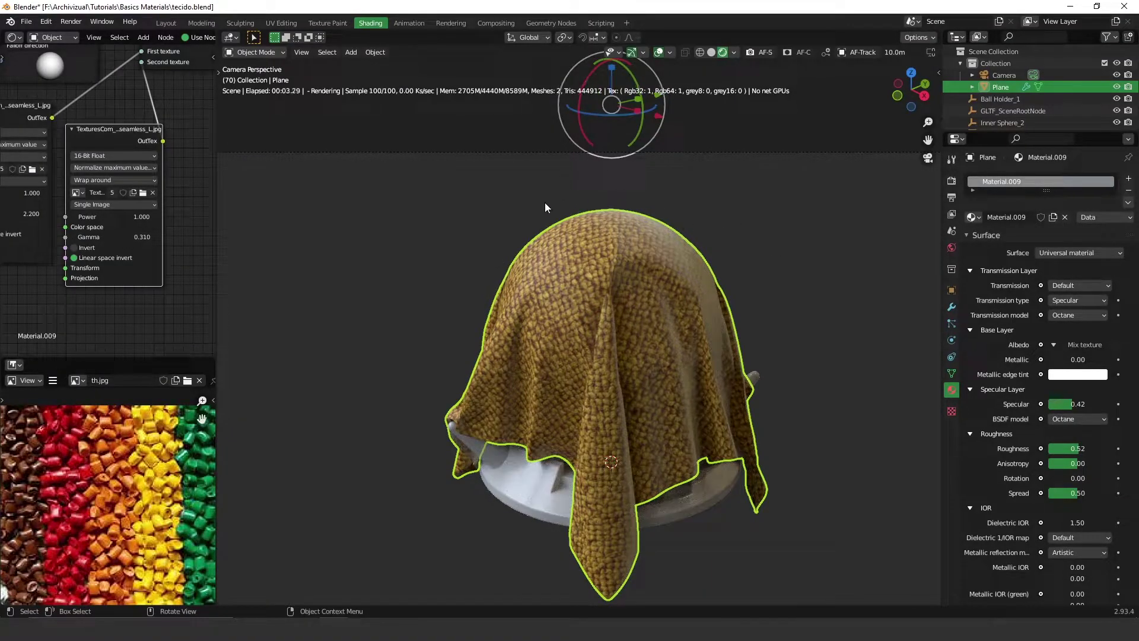
drag(136, 237, 118, 237)
ctrl+middle_drag(155, 183, 116, 236)
drag(117, 159, 43, 257)
middle_drag(93, 189, 112, 140)
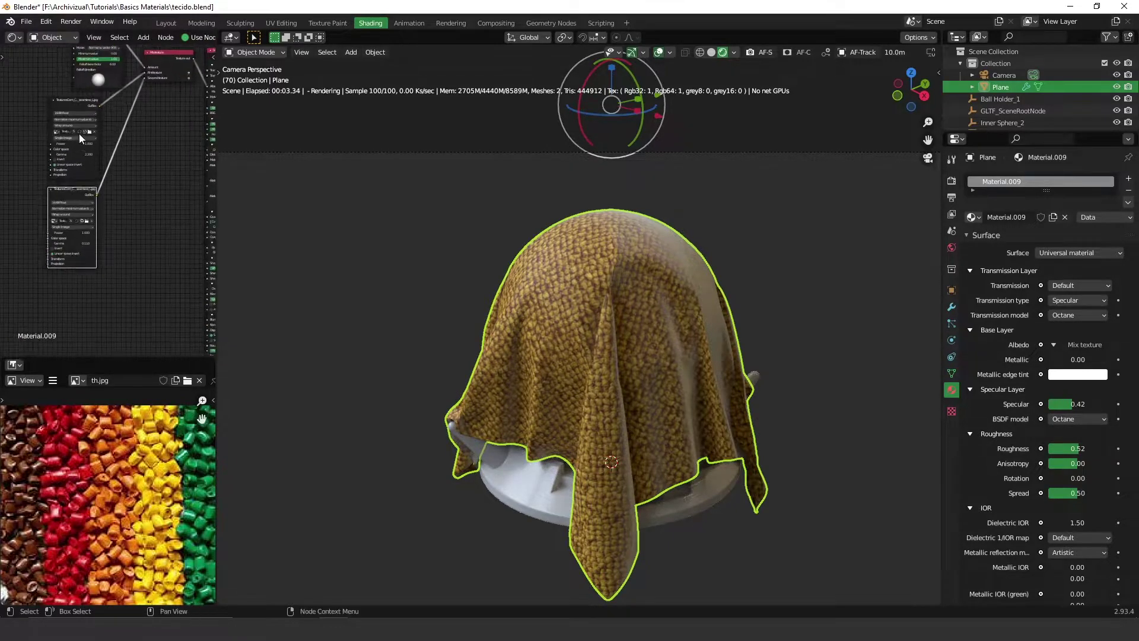
Duplicate the original fabric image texture node and place the third copy beneath the other two.
click(68, 103)
drag(77, 108, 111, 301)
middle_drag(139, 223, 161, 158)
drag(129, 229, 91, 230)
Add a Texture displacement node and connect the third image texture's output to its Texture input.
click(175, 244)
key(shift+a)
text(dis)
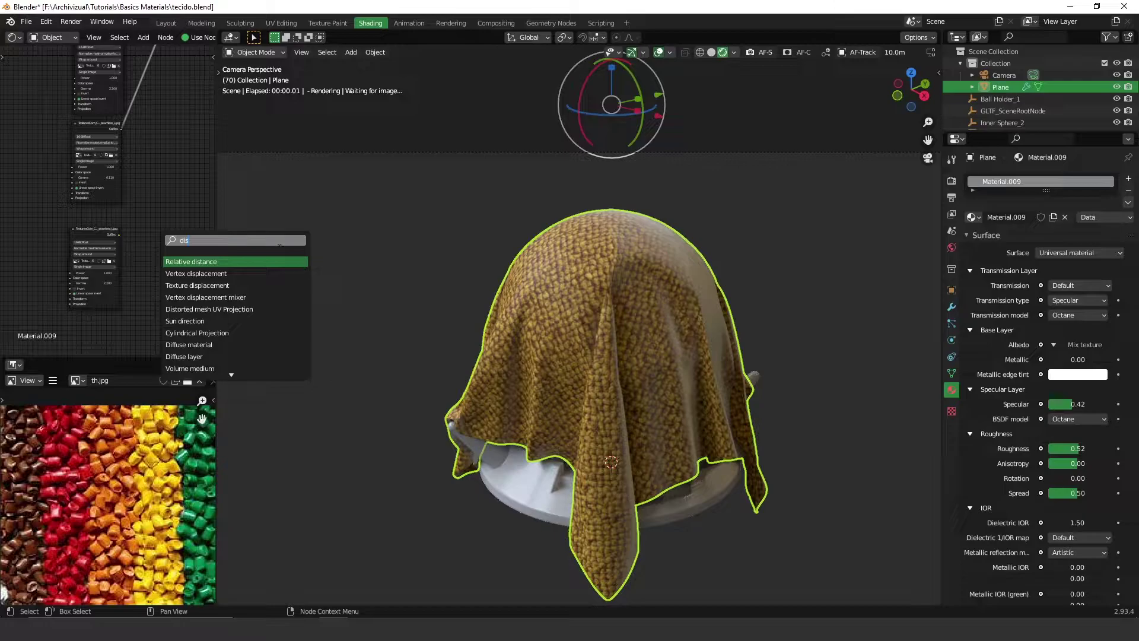
text(p)
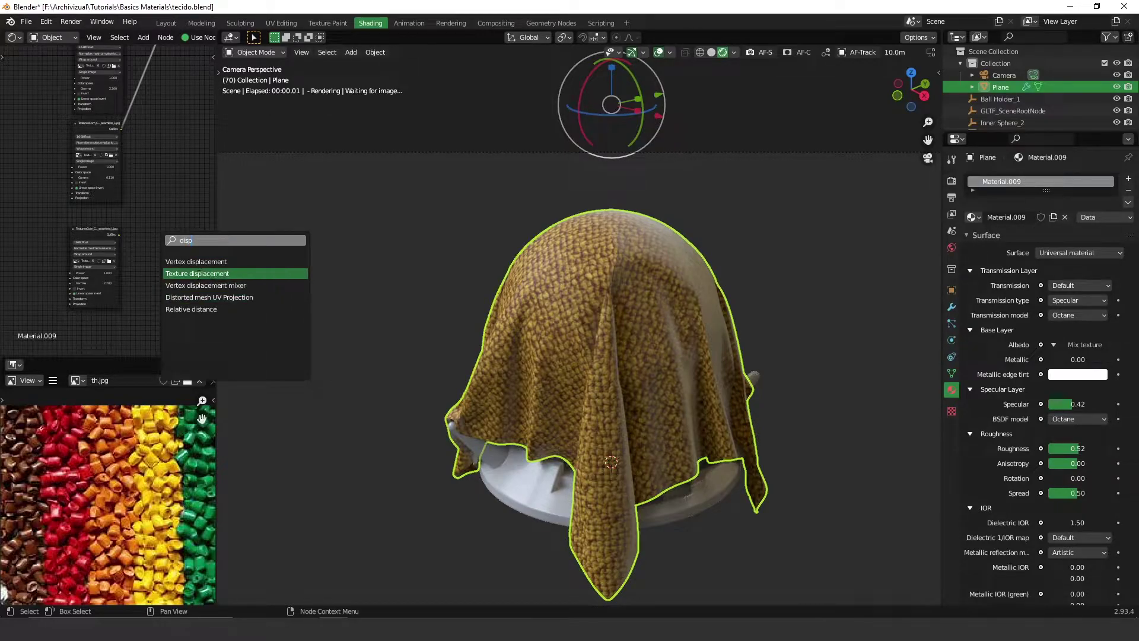
click(191, 274)
click(191, 258)
drag(119, 234, 144, 240)
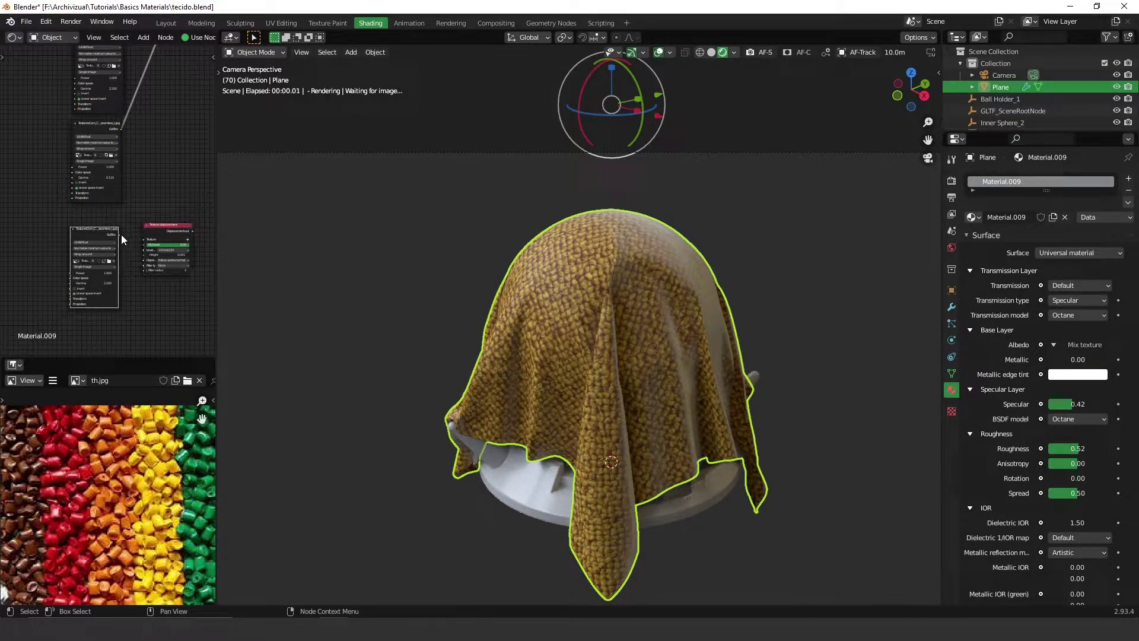
Add one shared Full Transform node to all three image textures, without a projection.
middle_drag(159, 233, 178, 270)
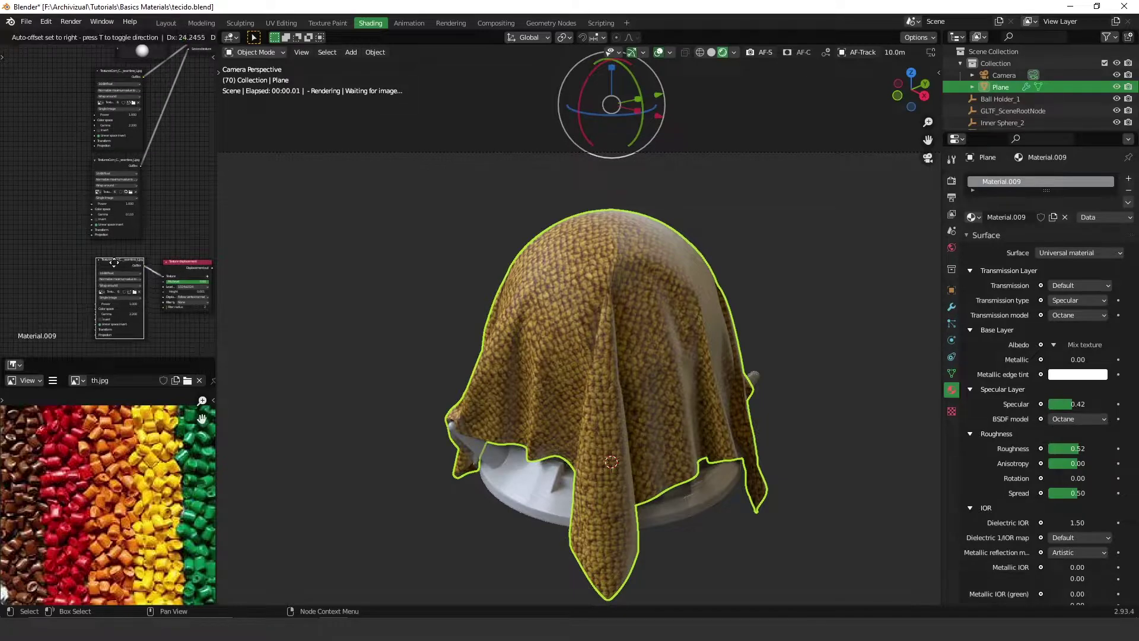
drag(66, 87, 109, 330)
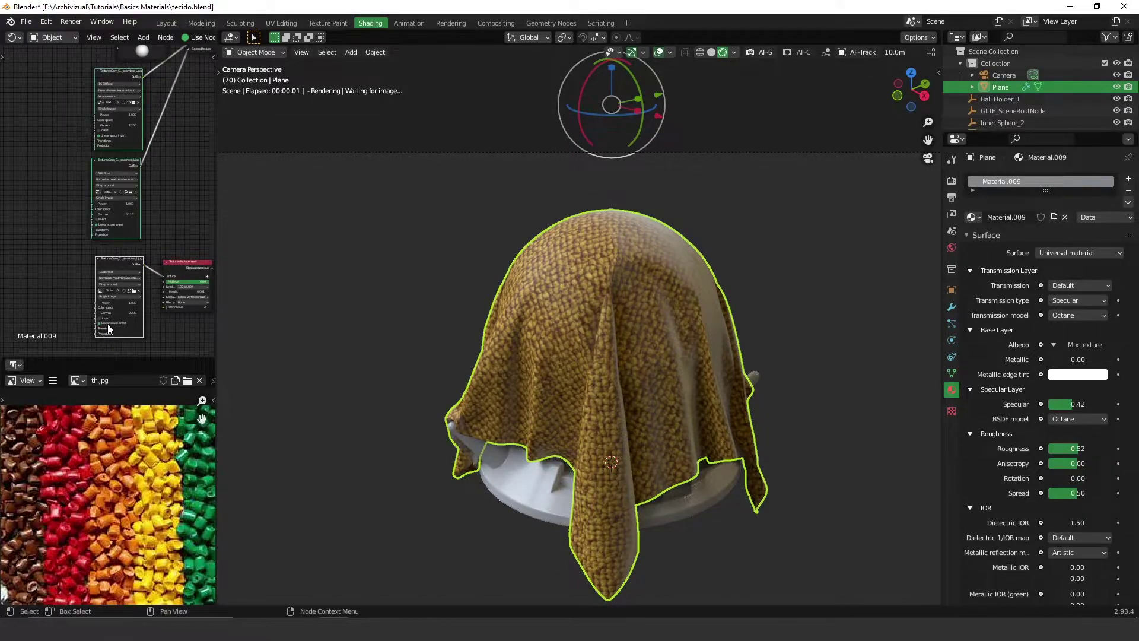
middle_drag(150, 173, 189, 193)
right_click(151, 183)
mouse_move(139, 186)
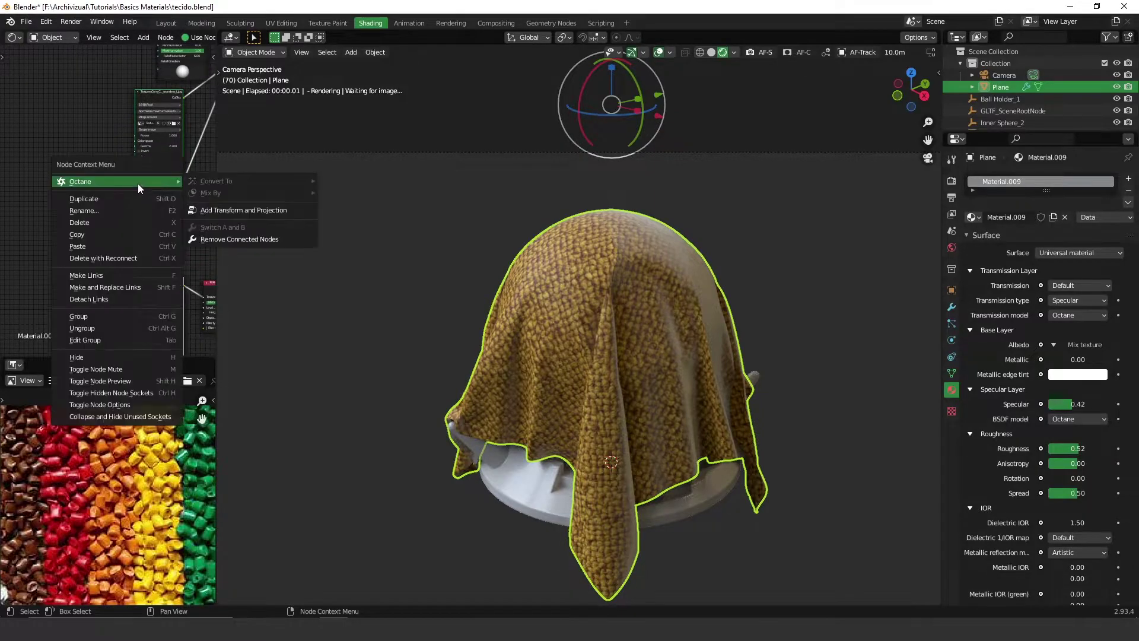
click(242, 211)
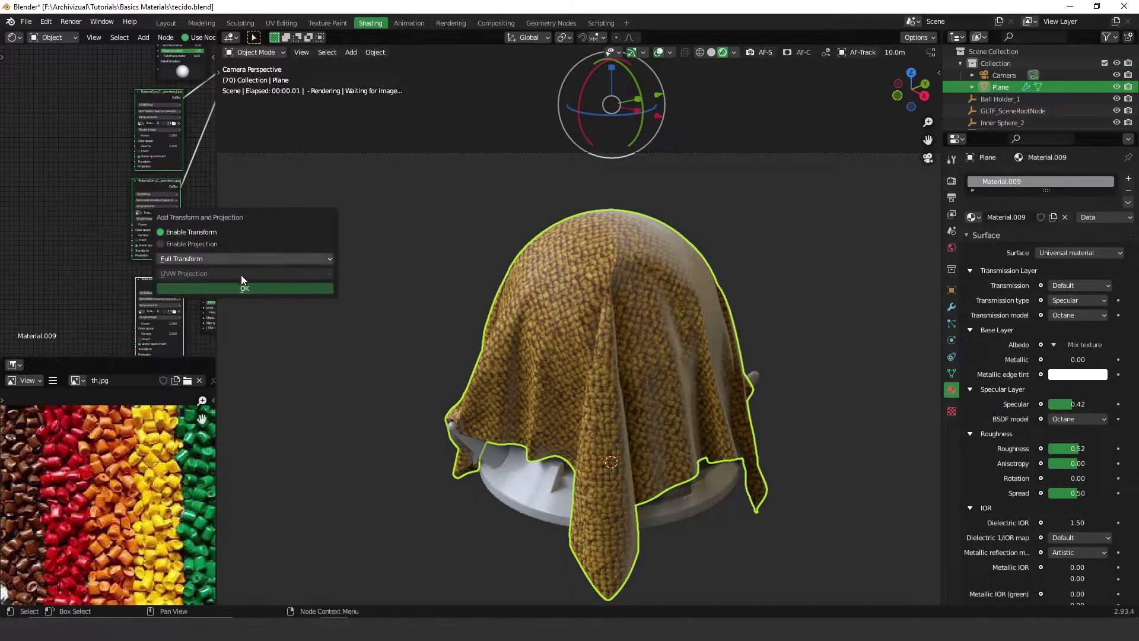
click(251, 289)
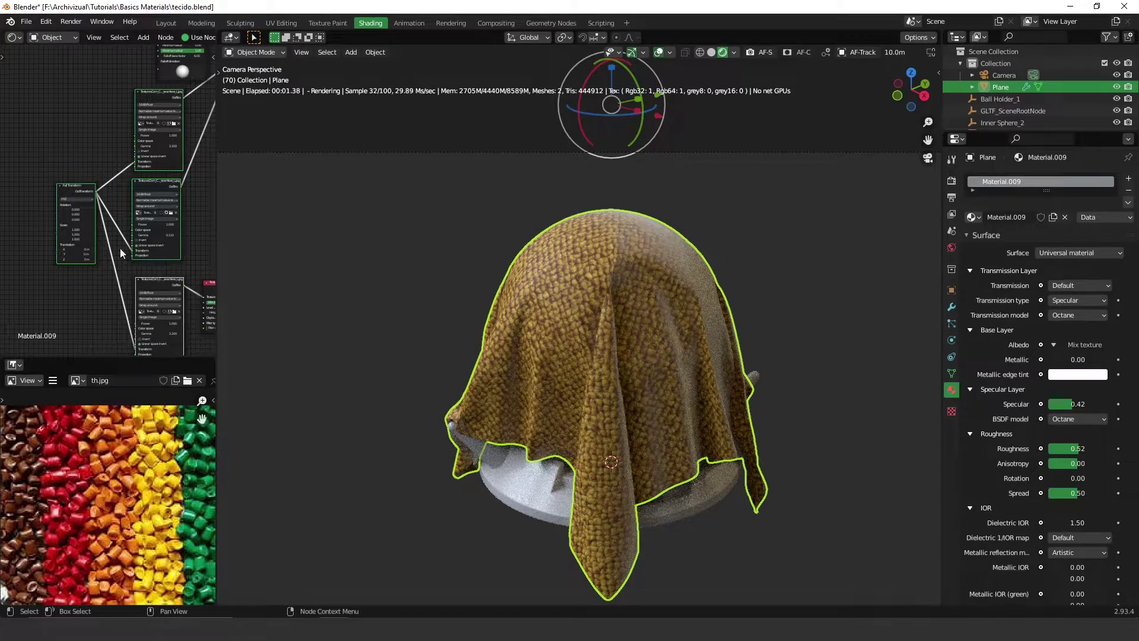
Set all three Scale values of the Full Transform node to 0.5.
middle_drag(120, 254, 63, 193)
scroll(168, 98, up, 8)
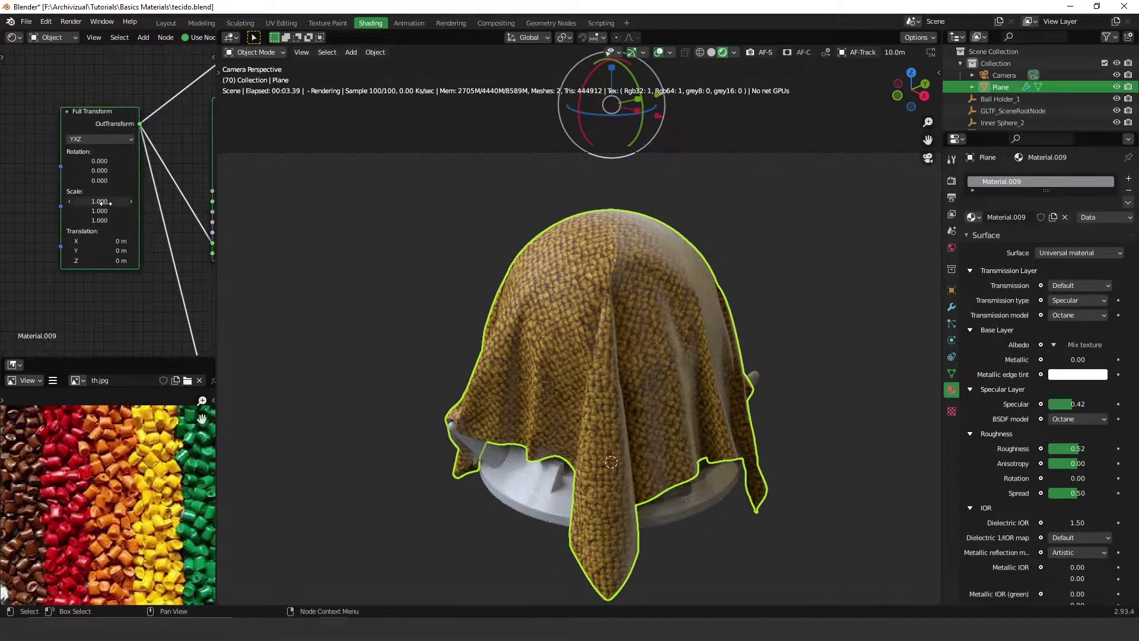
drag(102, 202, 102, 220)
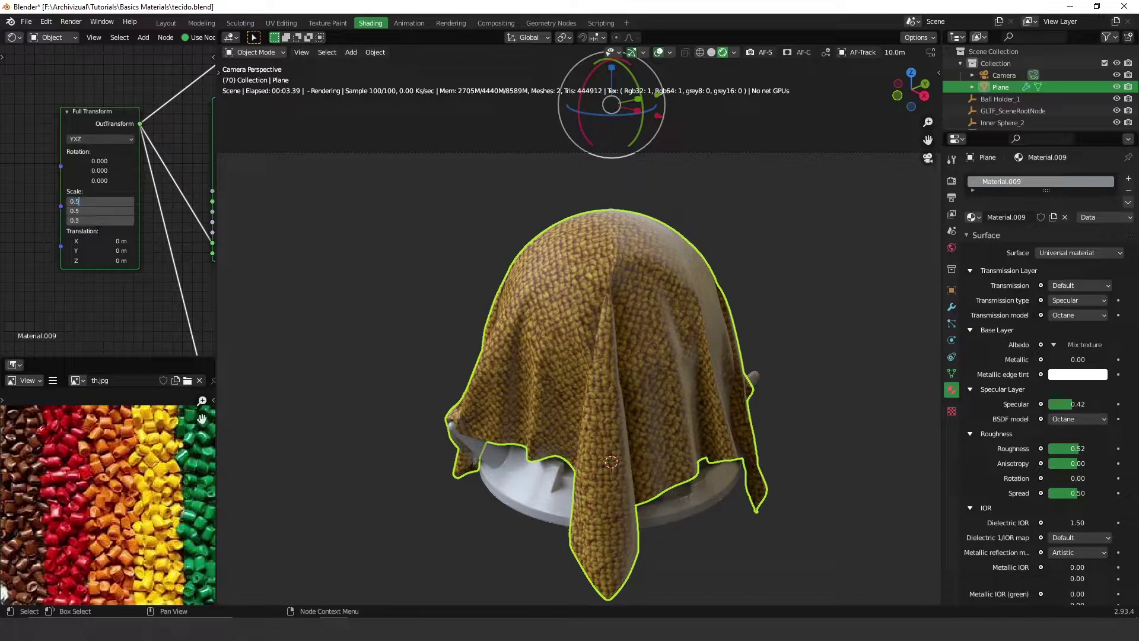
text(0.5)
key(Return)
Connect the Texture displacement node's output to the Universal material's Displacement input.
scroll(113, 203, down, 4)
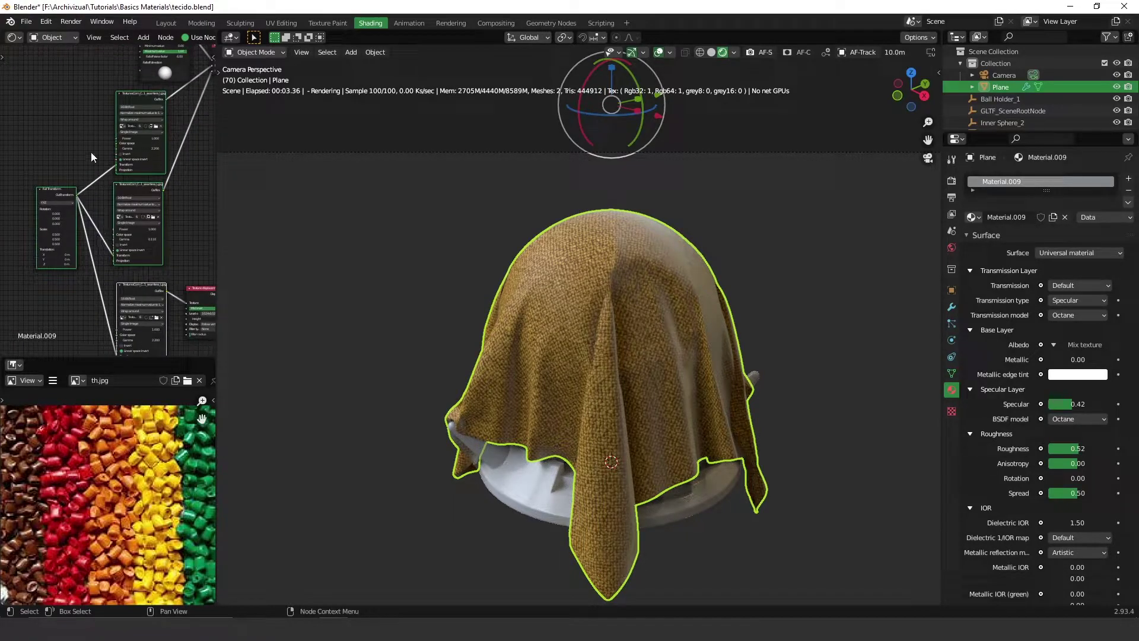
middle_drag(169, 234, 89, 223)
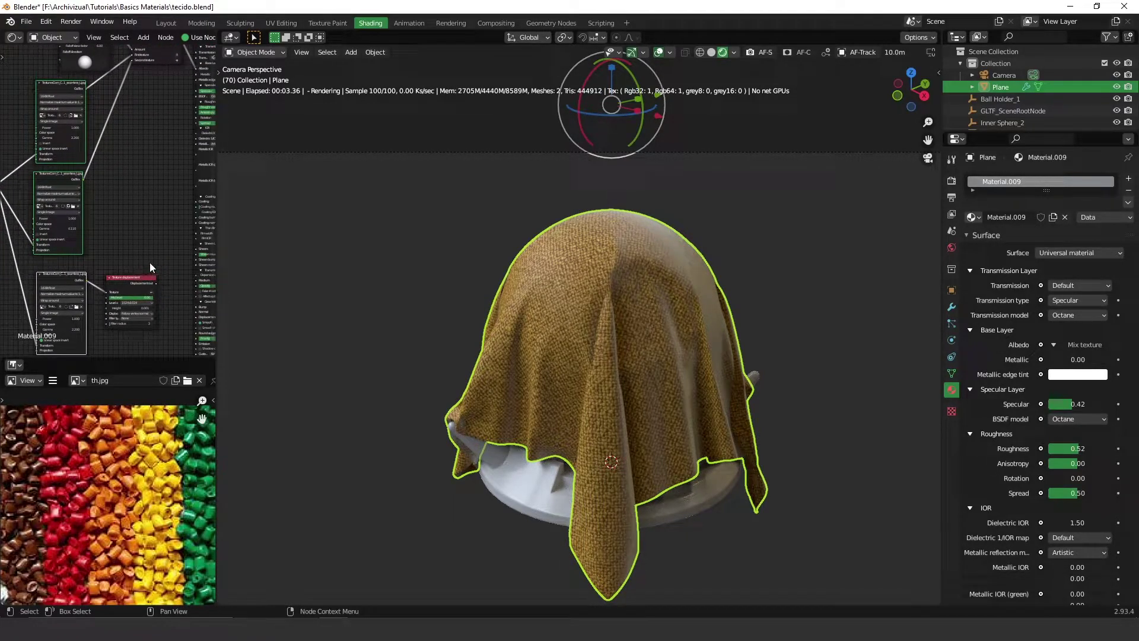
middle_drag(81, 83, 113, 144)
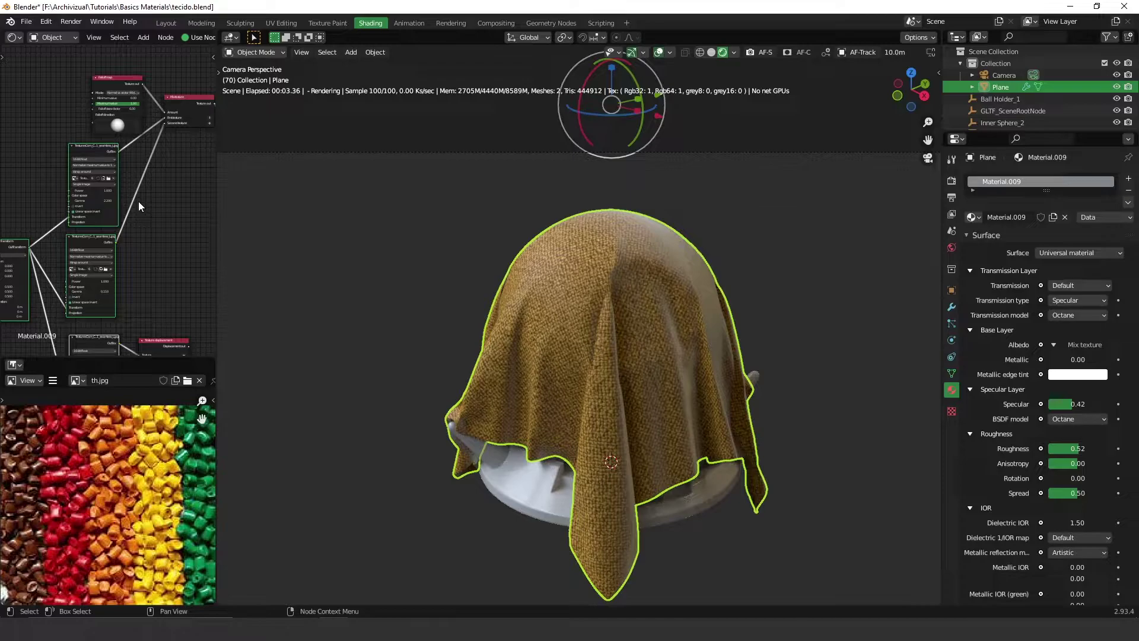
middle_drag(171, 273, 147, 163)
middle_drag(148, 232, 87, 246)
ctrl+middle_drag(121, 203, 129, 170)
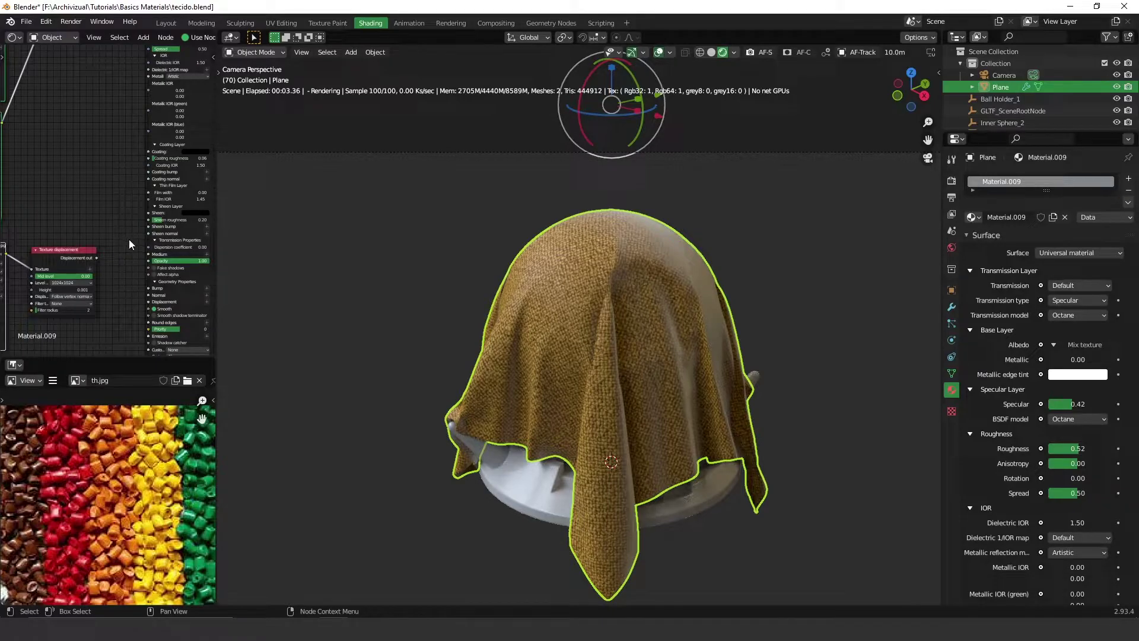
click(65, 252)
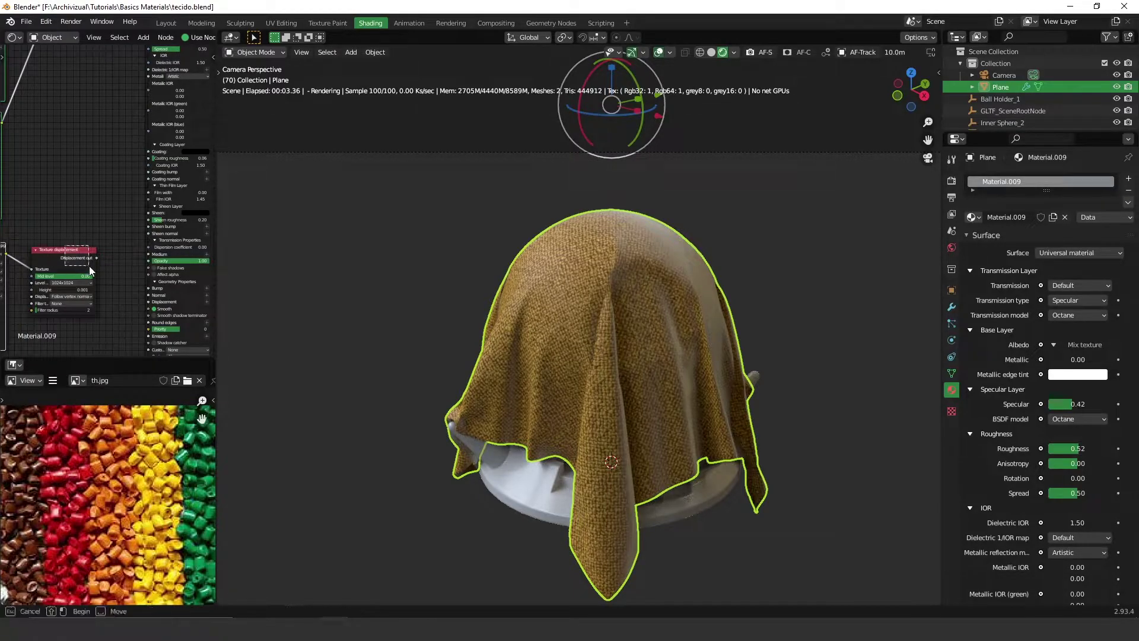
ctrl+middle_drag(99, 267, 106, 223)
middle_drag(114, 287, 102, 185)
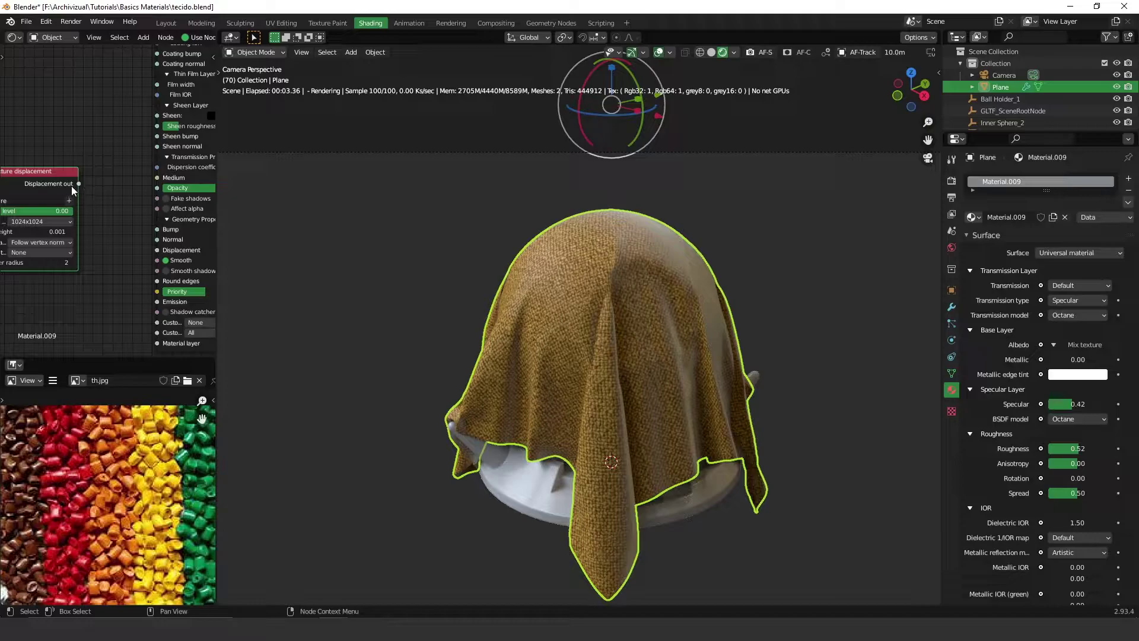
drag(79, 183, 158, 249)
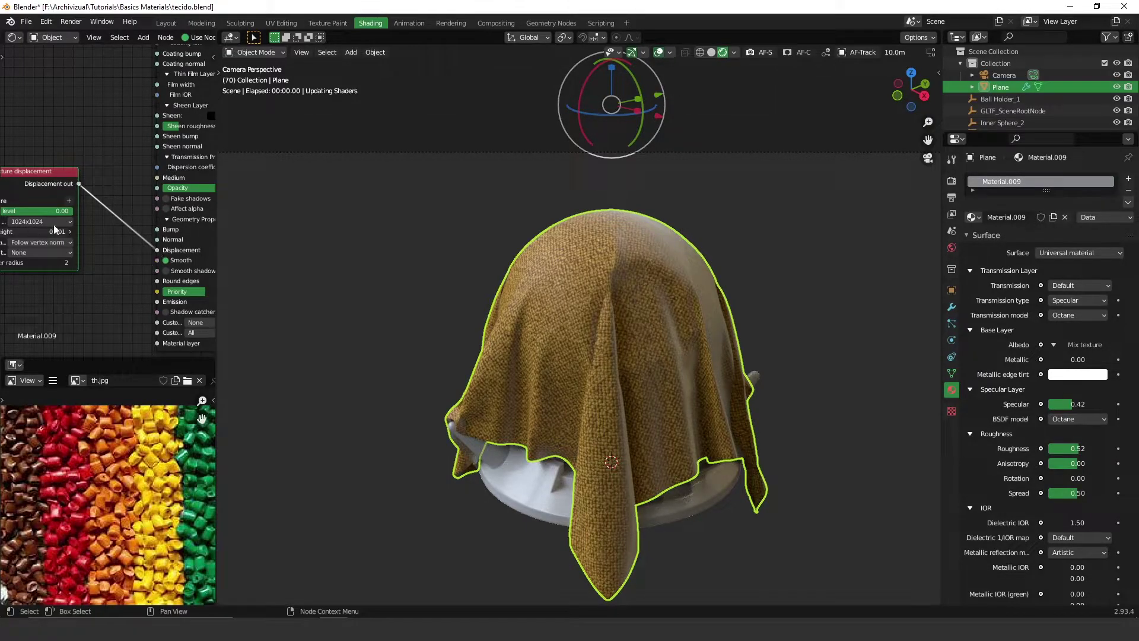
Set the Texture displacement's Mid level to 0.5 and its level of detail to 4096x4096.
middle_drag(53, 224, 126, 199)
drag(93, 157, 117, 199)
ctrl+middle_drag(135, 162, 140, 133)
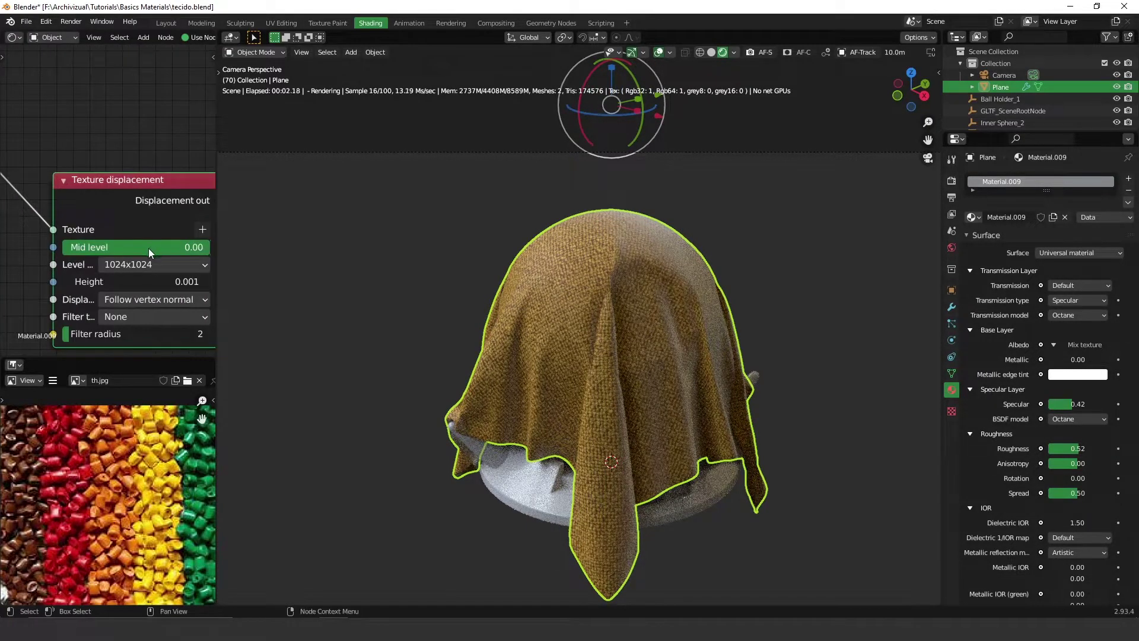
click(147, 251)
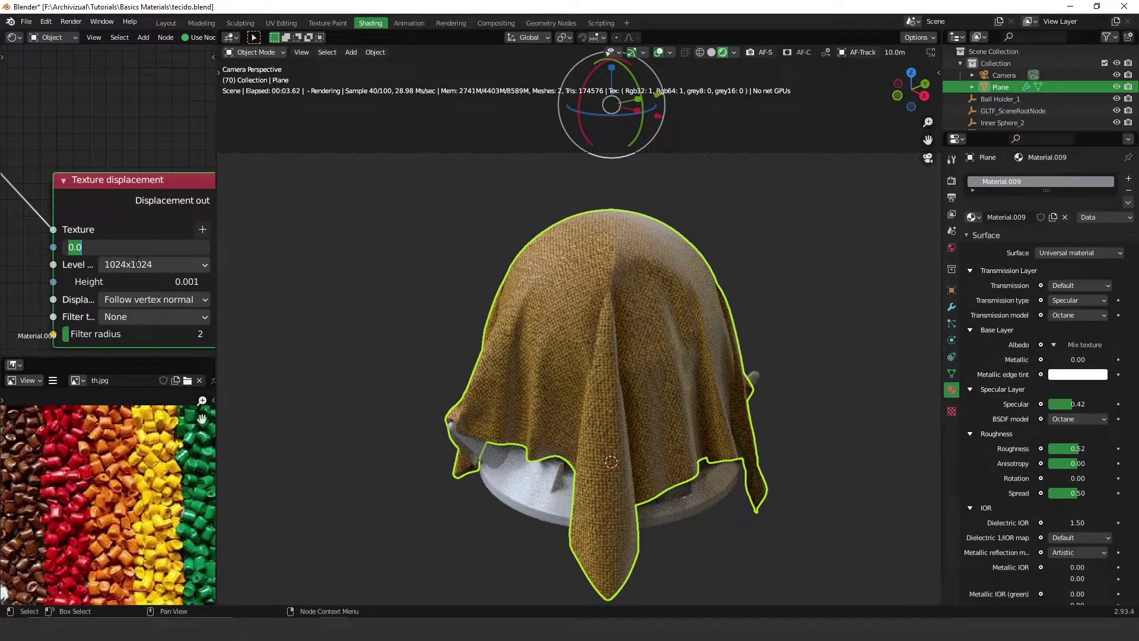
text(0.)
key(Return)
click(144, 264)
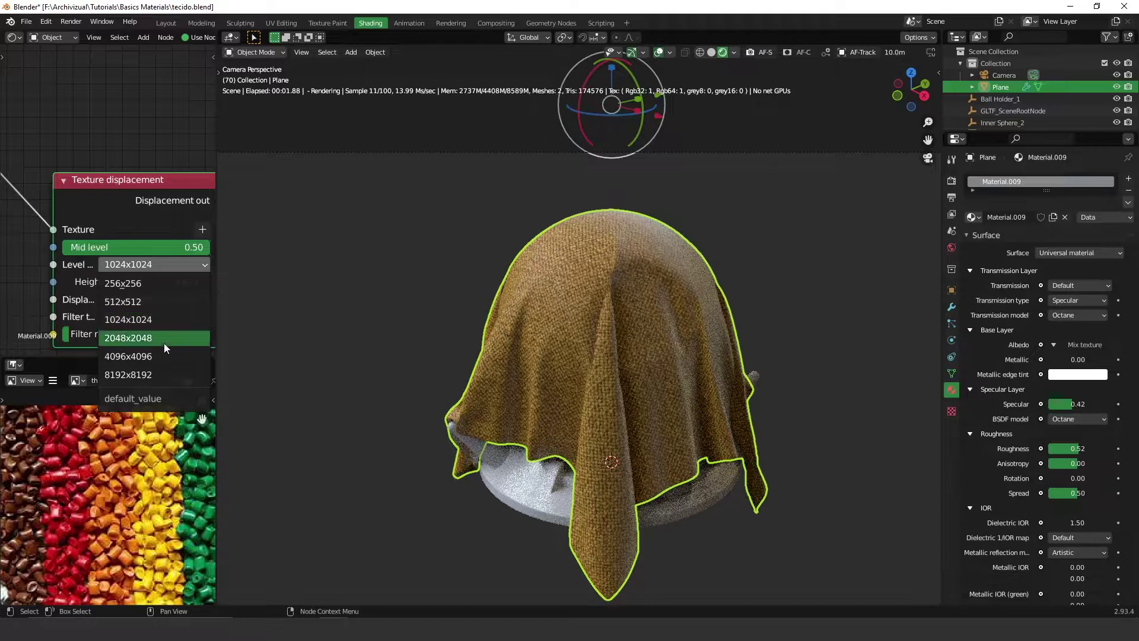
click(145, 359)
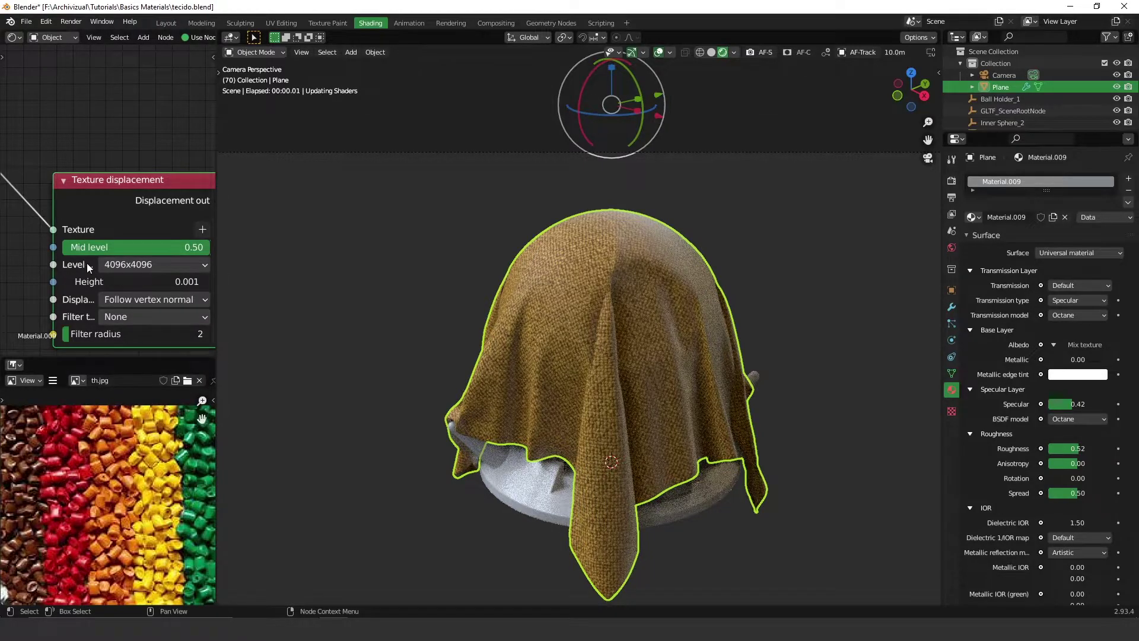
Set the Texture displacement's Height to 0.010 and deselect the cloth in the viewport.
middle_drag(140, 315, 102, 234)
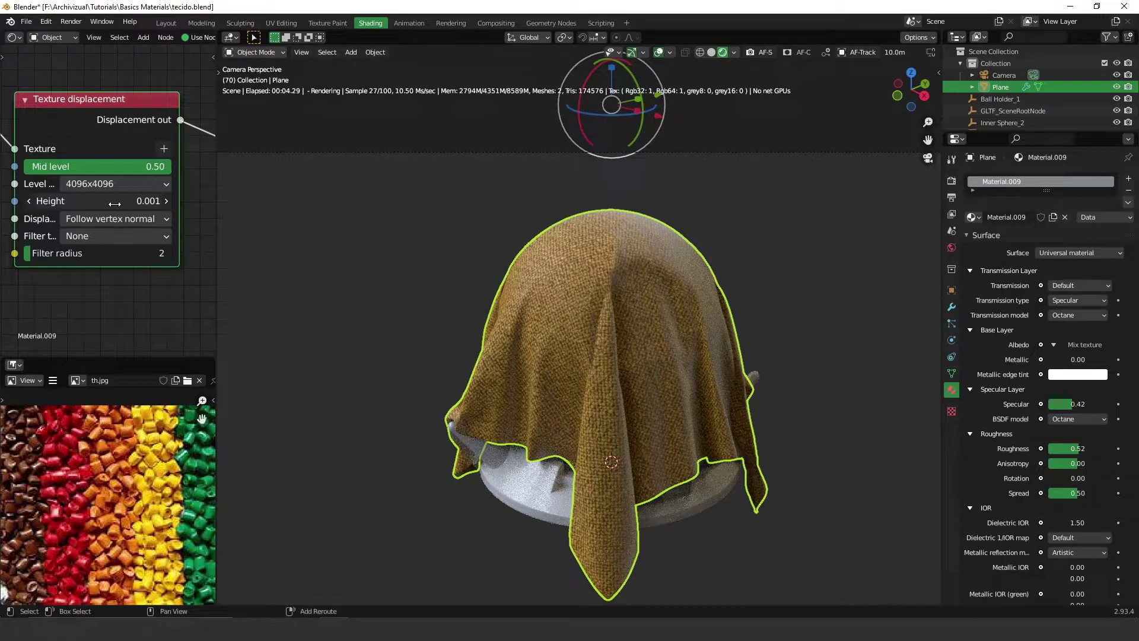
drag(117, 204, 131, 204)
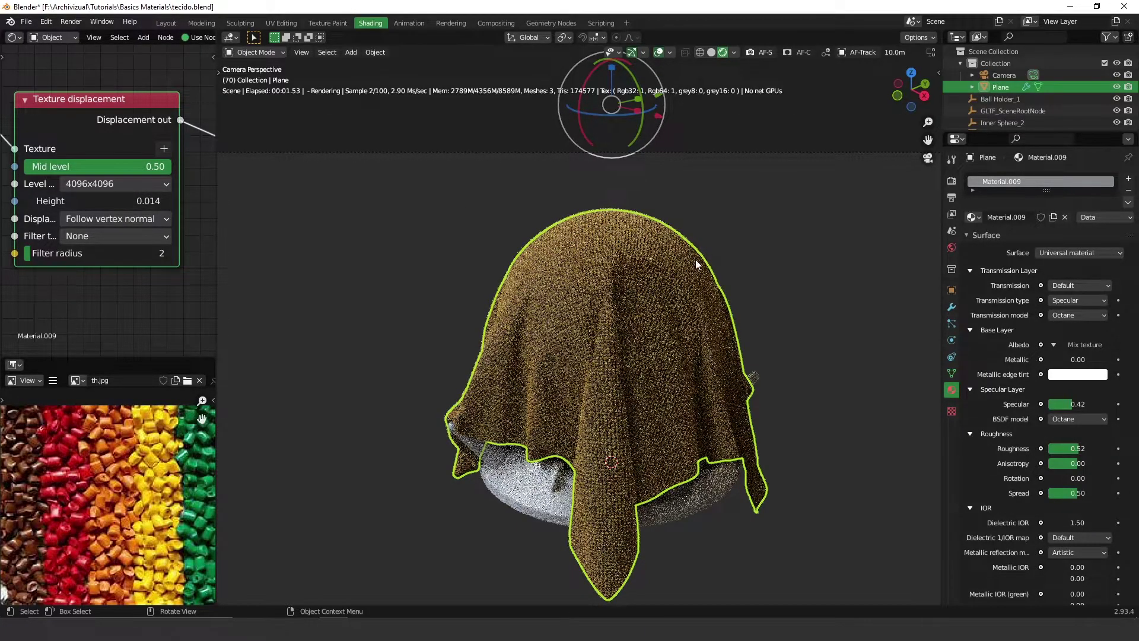
double_click(153, 201)
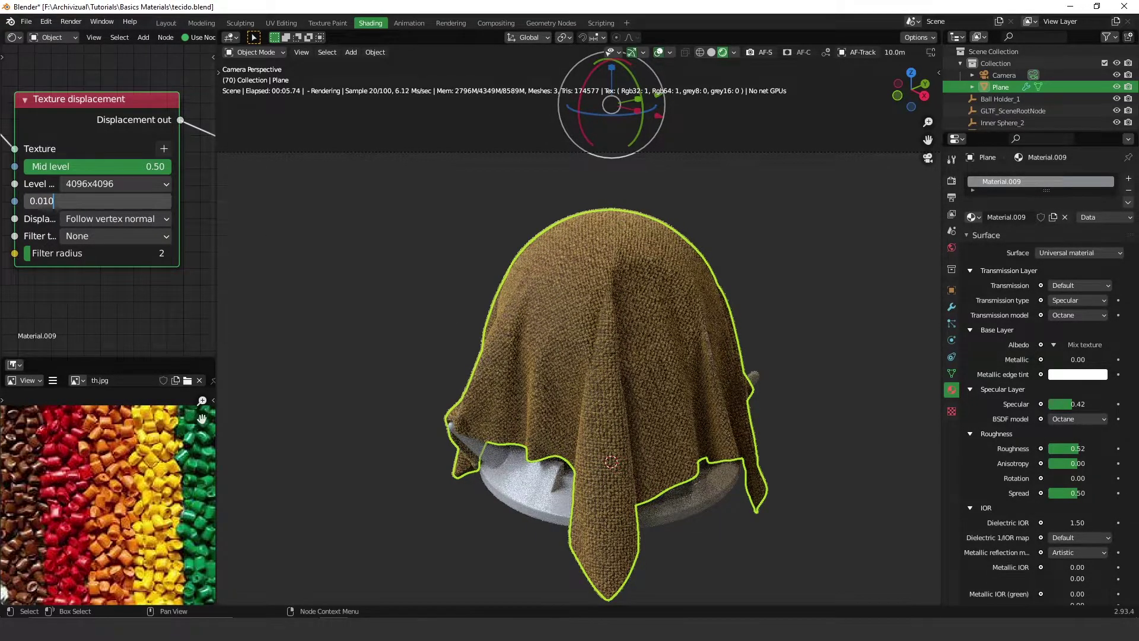
key(Return)
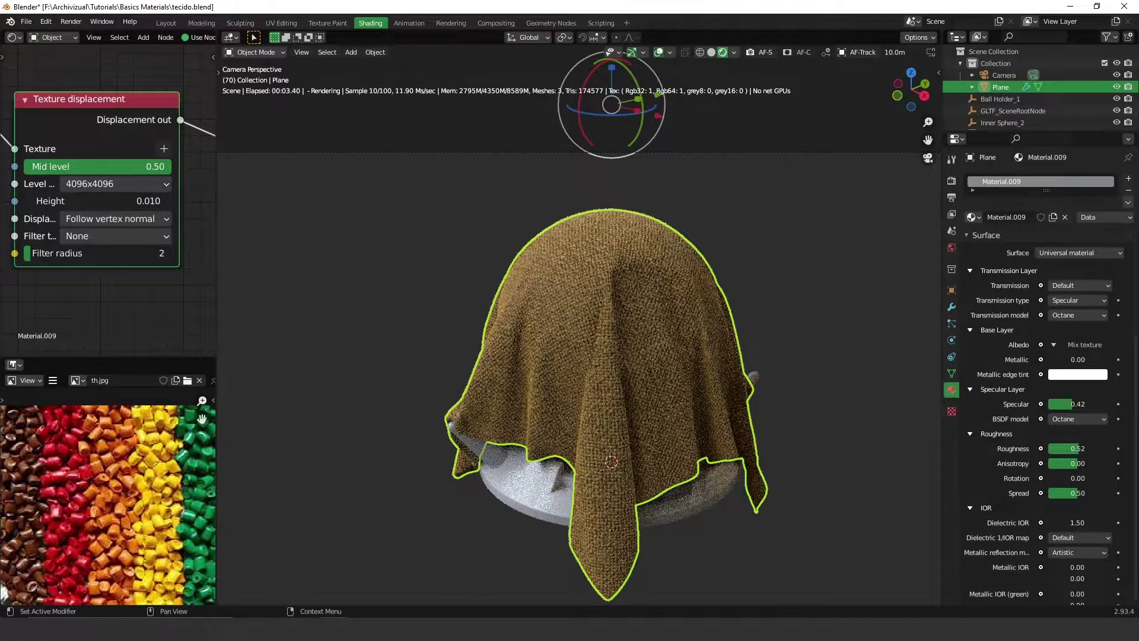
click(318, 332)
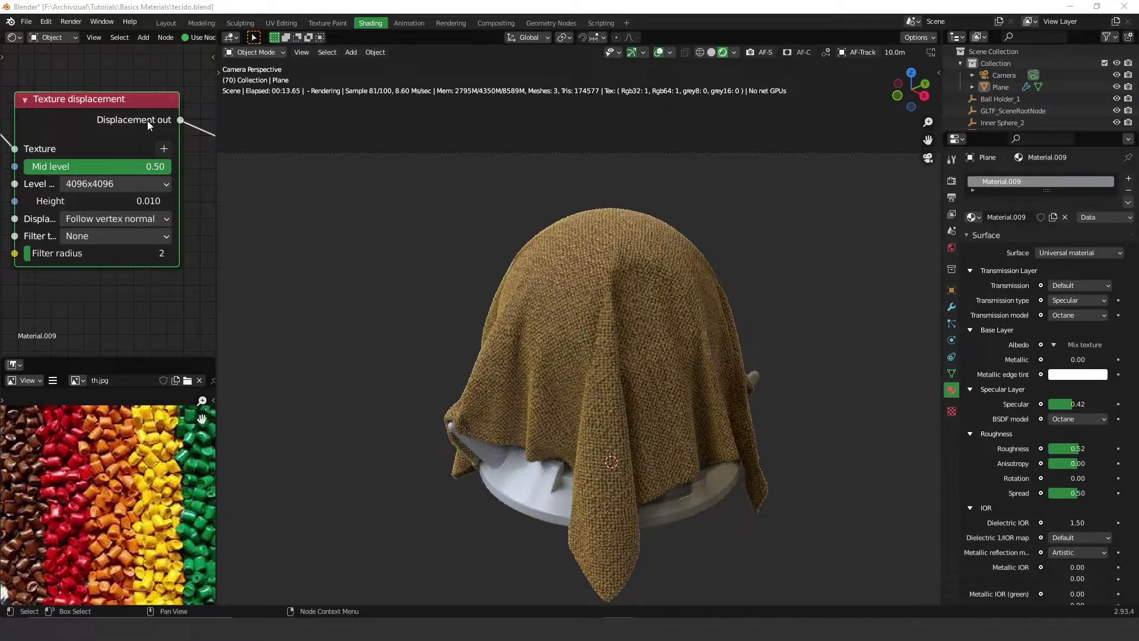
Raise the Falloff map's Minimum value to 0.08.
middle_drag(147, 119, 170, 285)
scroll(127, 96, down, 8)
middle_drag(129, 100, 53, 191)
scroll(148, 183, up, 4)
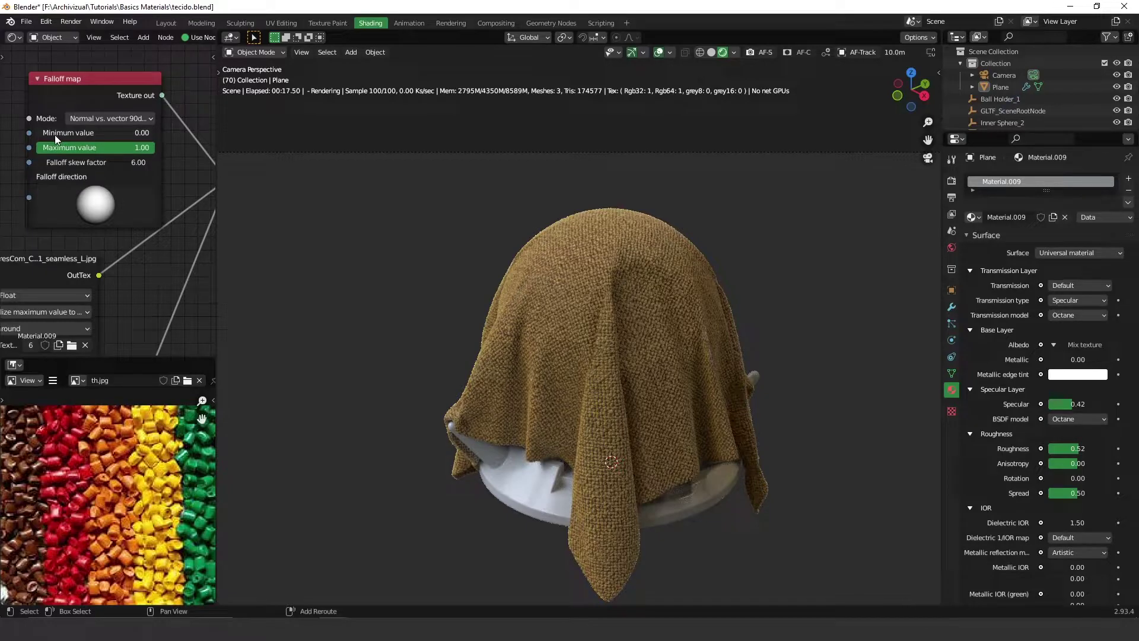
drag(55, 134, 1, 161)
Set the Gamma of the image texture feeding the Mix texture's Second texture input to 0.1.
ctrl+middle_drag(120, 232, 151, 277)
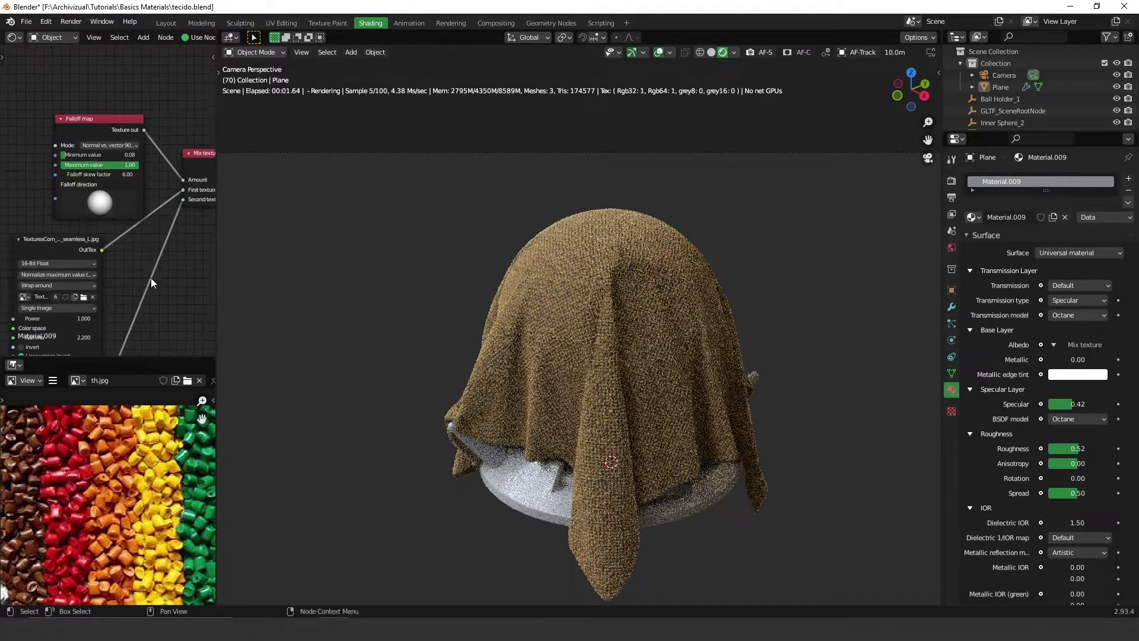
middle_drag(87, 225, 123, 104)
middle_drag(138, 168, 124, 105)
middle_drag(157, 216, 144, 102)
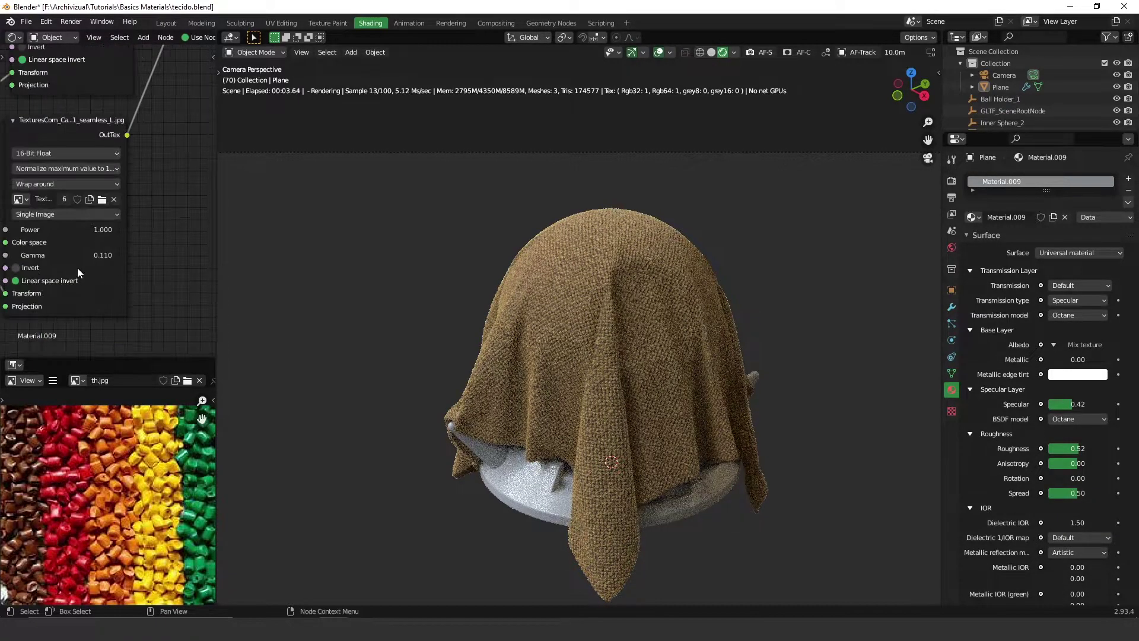
mouse_move(77, 257)
mouse_down()
mouse_move(36, 261)
mouse_move(61, 257)
mouse_up()
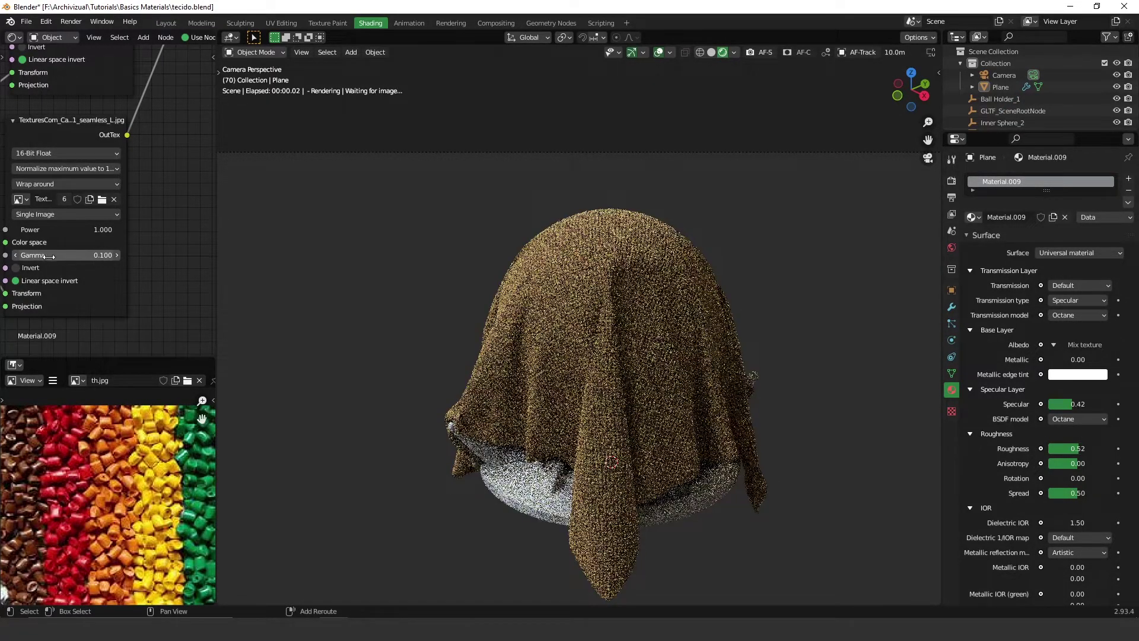
click(61, 257)
text(0.1)
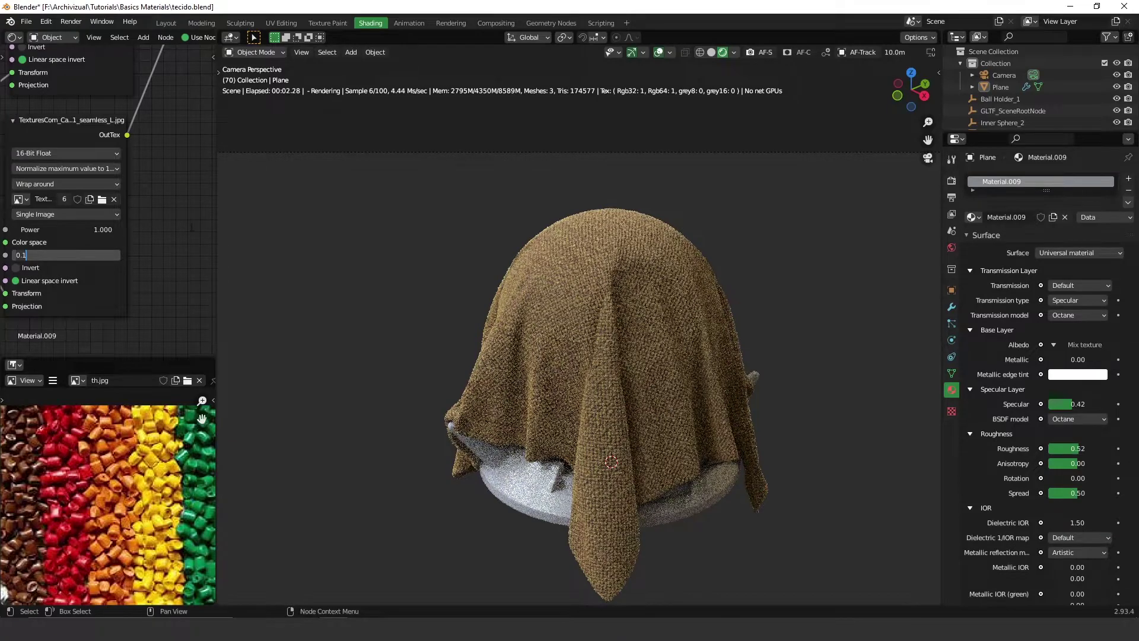
key(Return)
ctrl+middle_drag(161, 180, 137, 170)
middle_drag(117, 101, 100, 267)
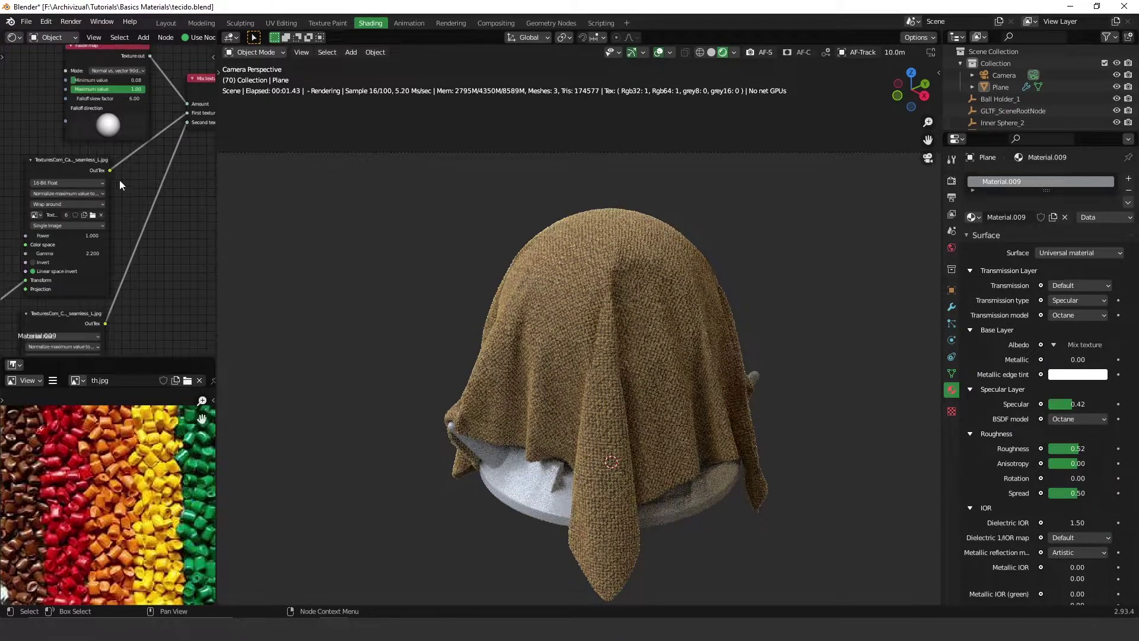
ctrl+middle_drag(120, 179, 118, 248)
middle_drag(158, 190, 164, 256)
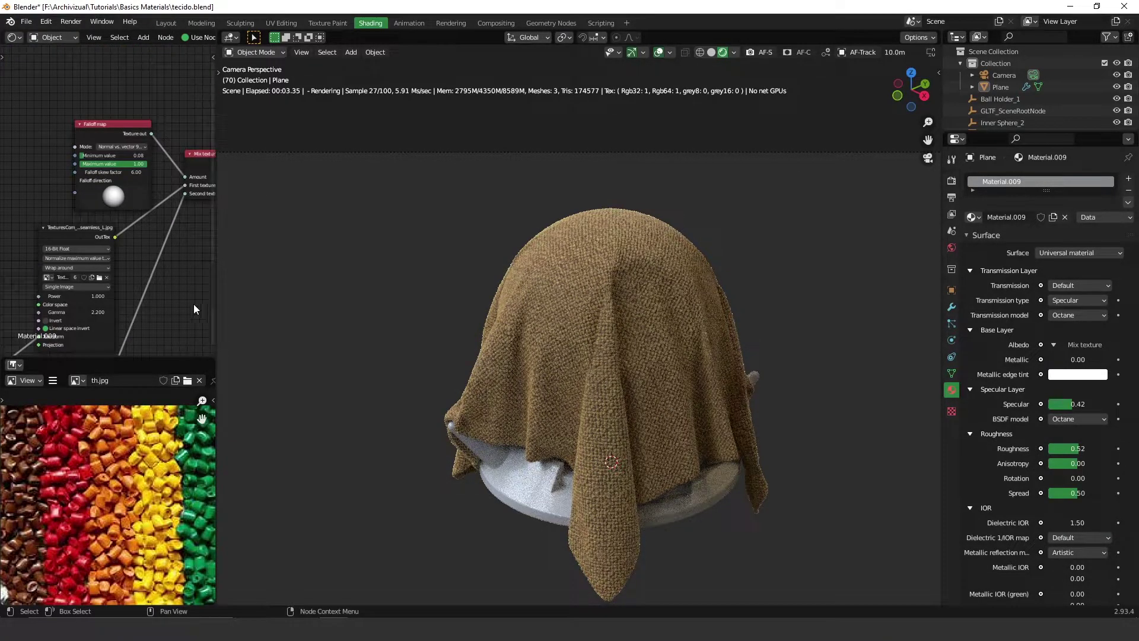
Move the Universal material node farther from the Mix texture node to make room between them.
middle_drag(194, 303, 74, 107)
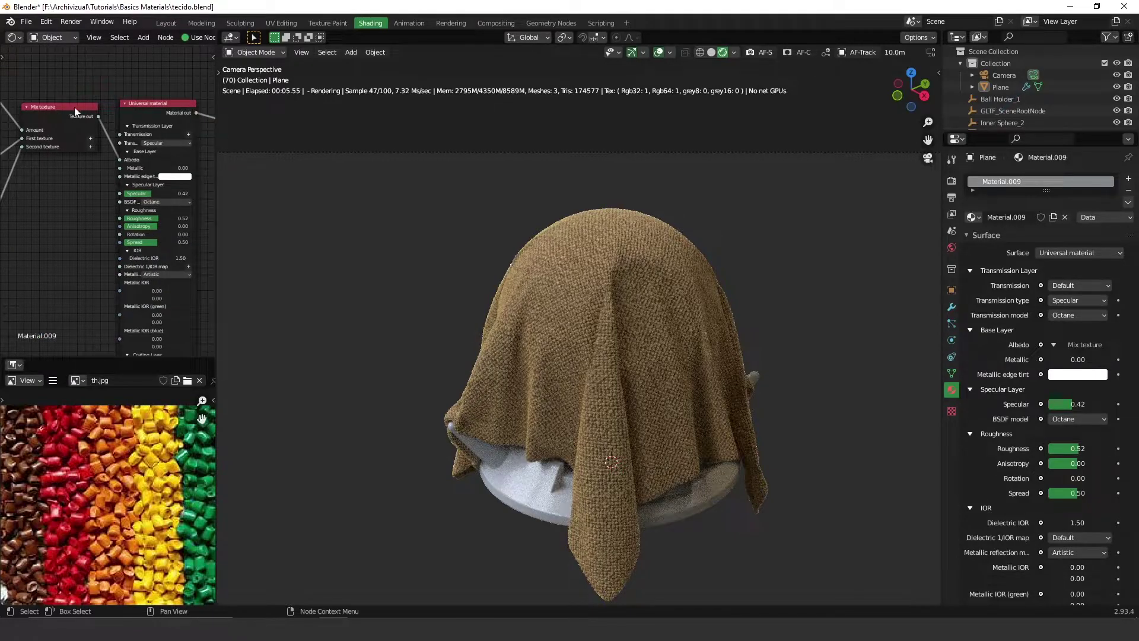
middle_drag(153, 131, 136, 176)
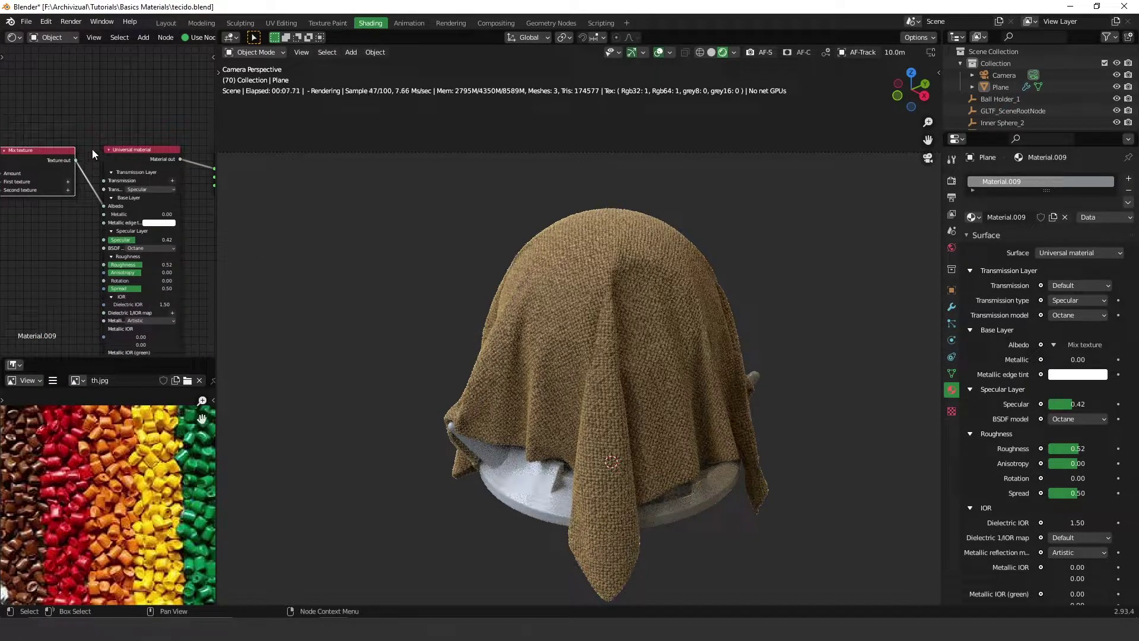
drag(158, 149, 213, 130)
click(96, 231)
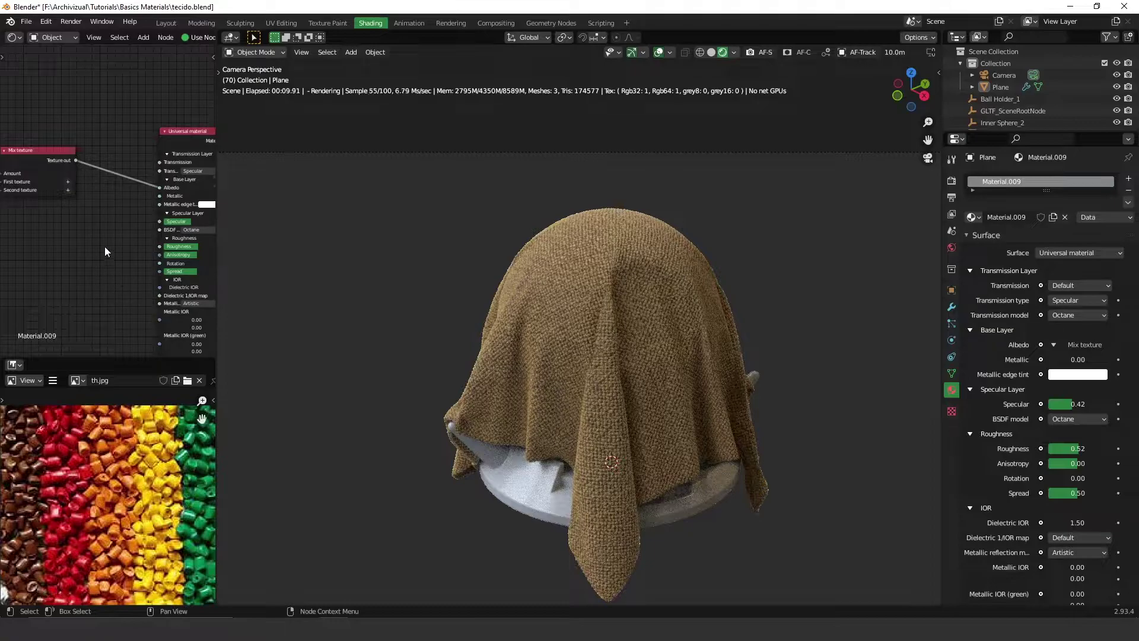
Add a Color correction node to the cloth's material node tree.
key(shift+a)
click(191, 334)
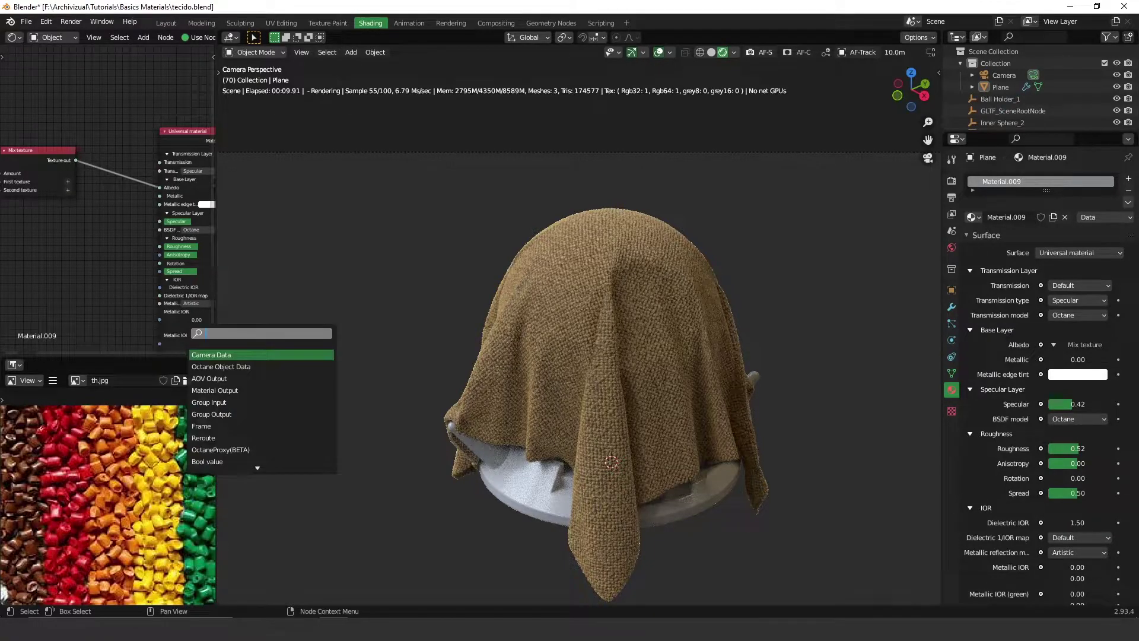
text(s)
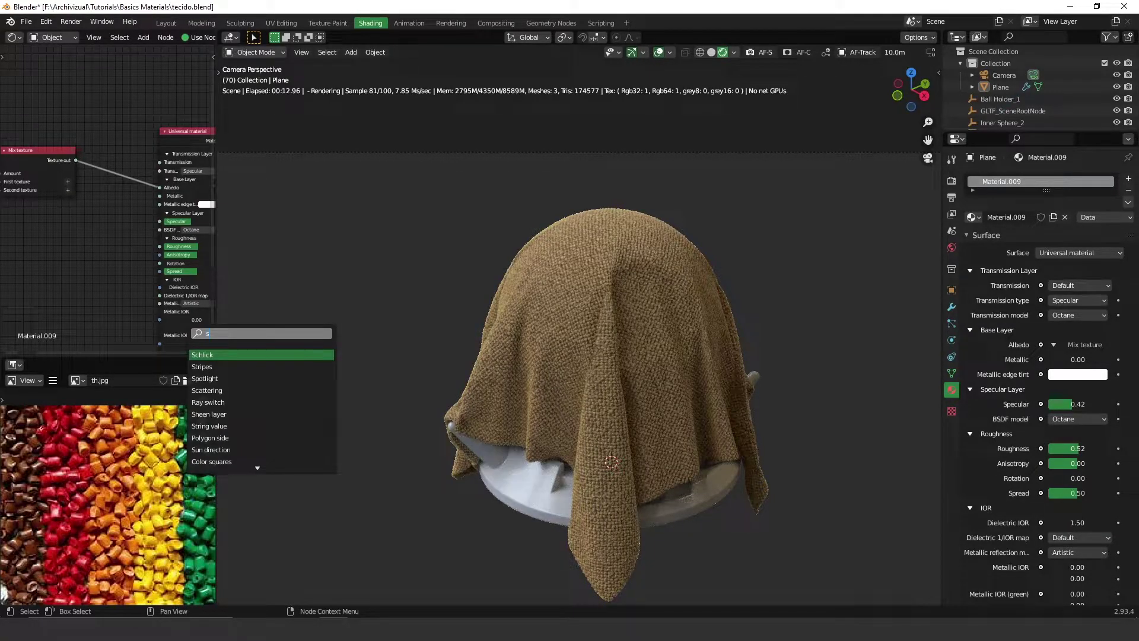
key(BackSpace)
text(color)
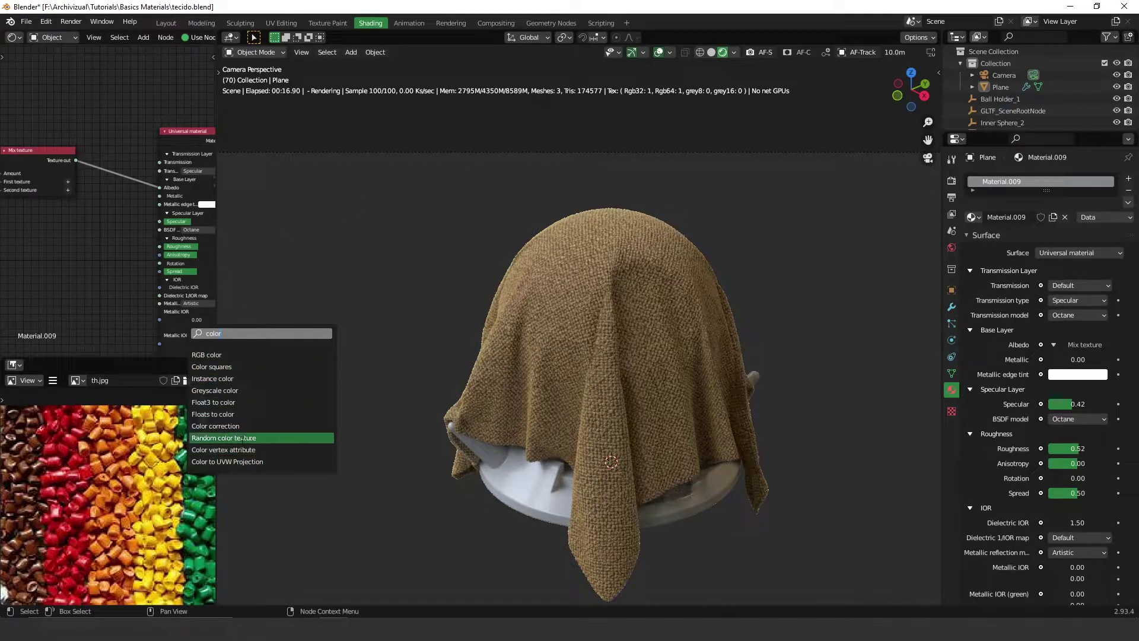
click(235, 426)
click(109, 173)
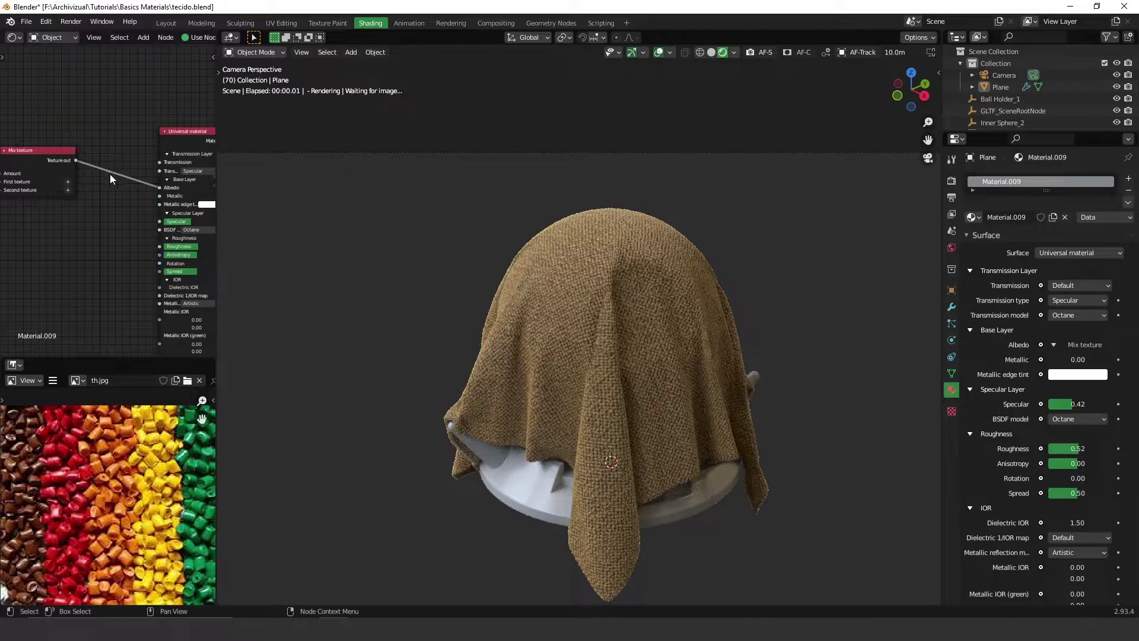
Insert the Color correction node into the link between the Mix texture and the Universal material's Albedo input.
key(Home)
scroll(112, 182, up, 4)
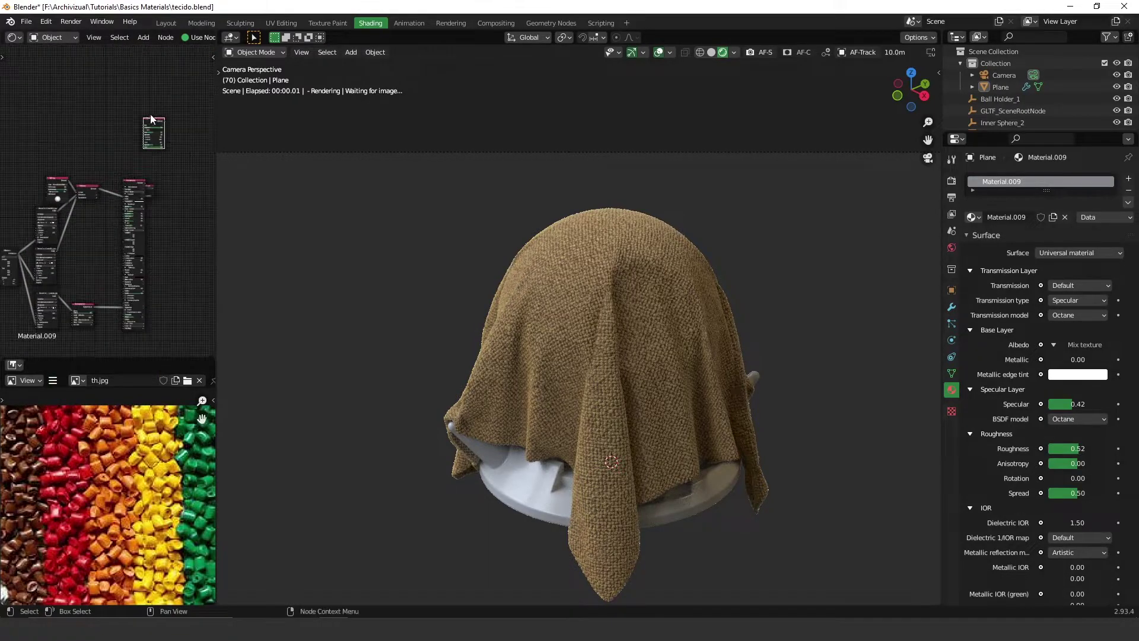
drag(152, 120, 112, 197)
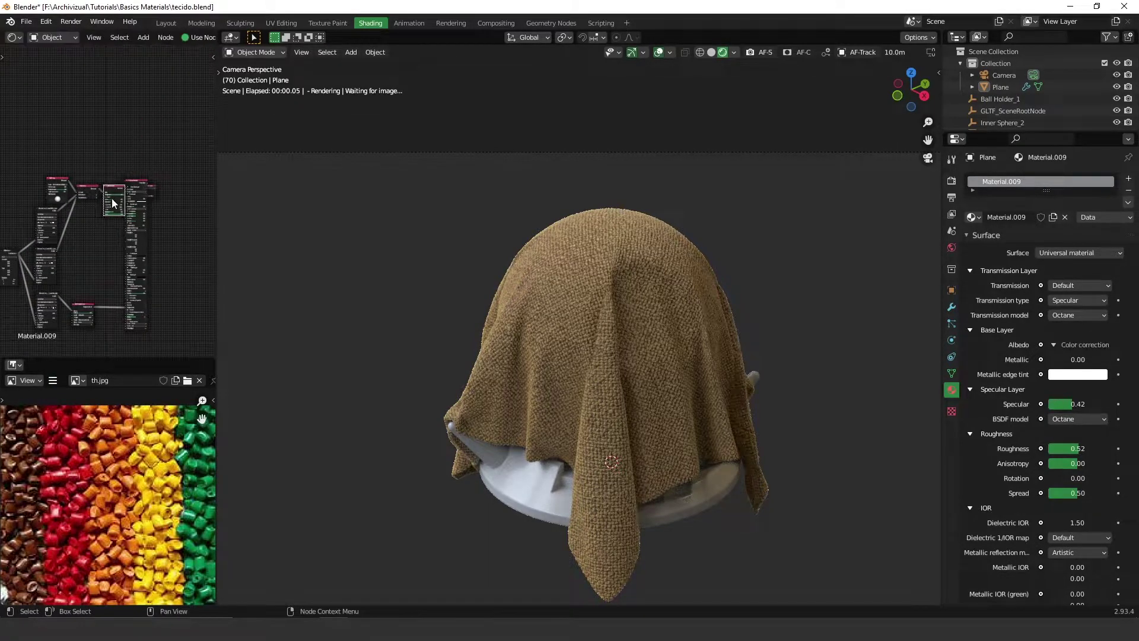
Set the Color correction node's Saturation to 1.18 and its Contrast to 0.016.
ctrl+middle_drag(112, 197, 155, 101)
ctrl+middle_drag(183, 58, 92, 211)
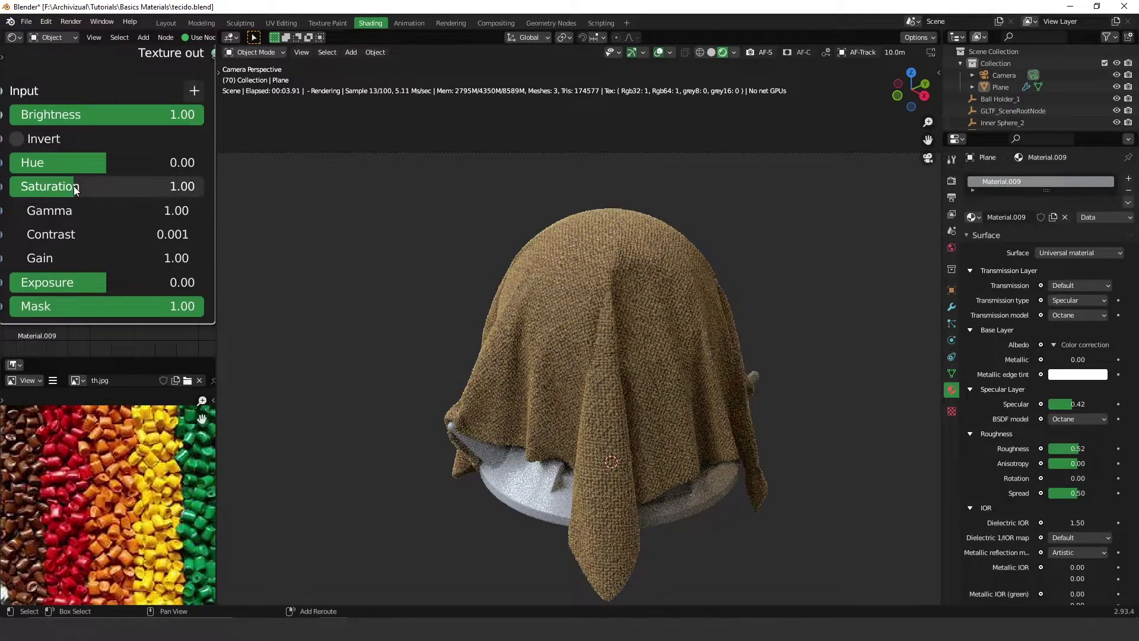
drag(73, 187, 518, 172)
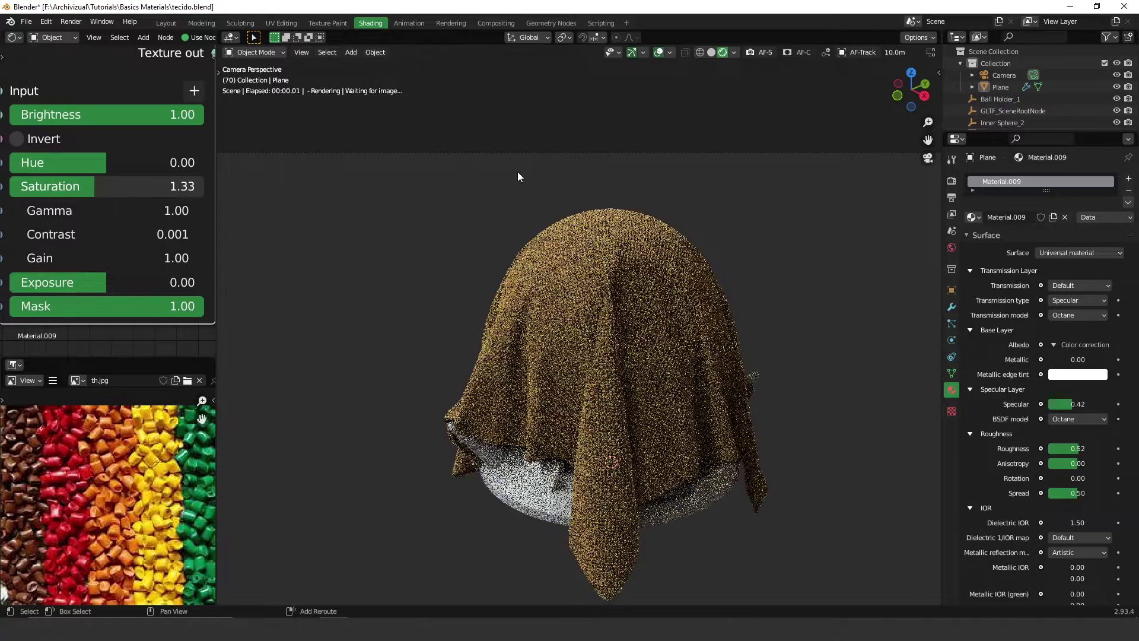
drag(79, 190, 1, 203)
drag(105, 186, 91, 190)
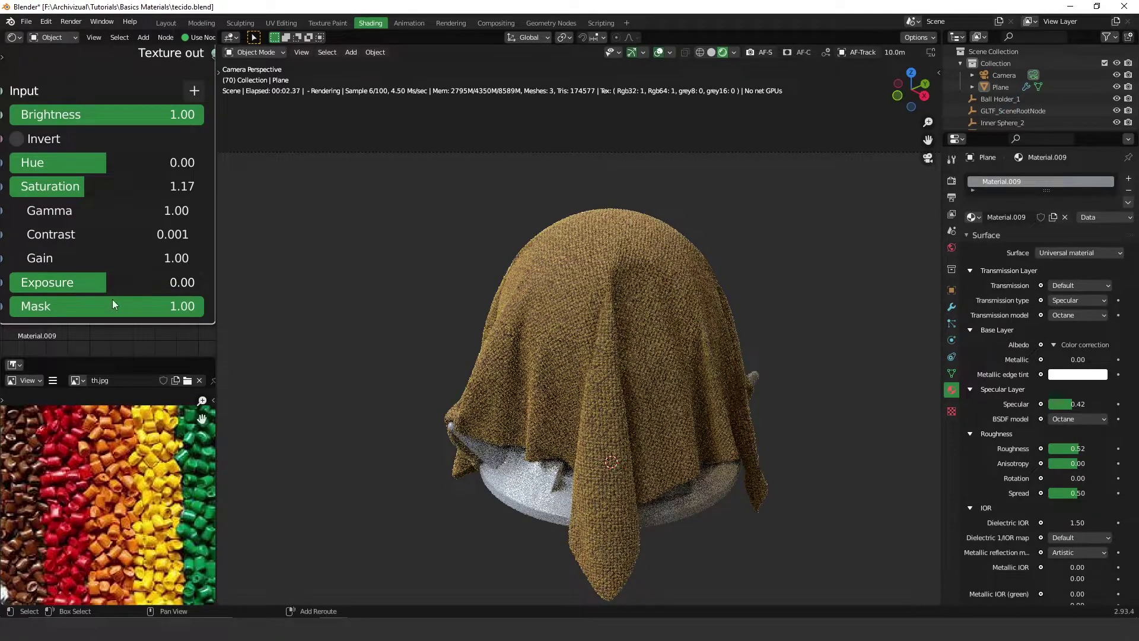
drag(82, 235, 213, 250)
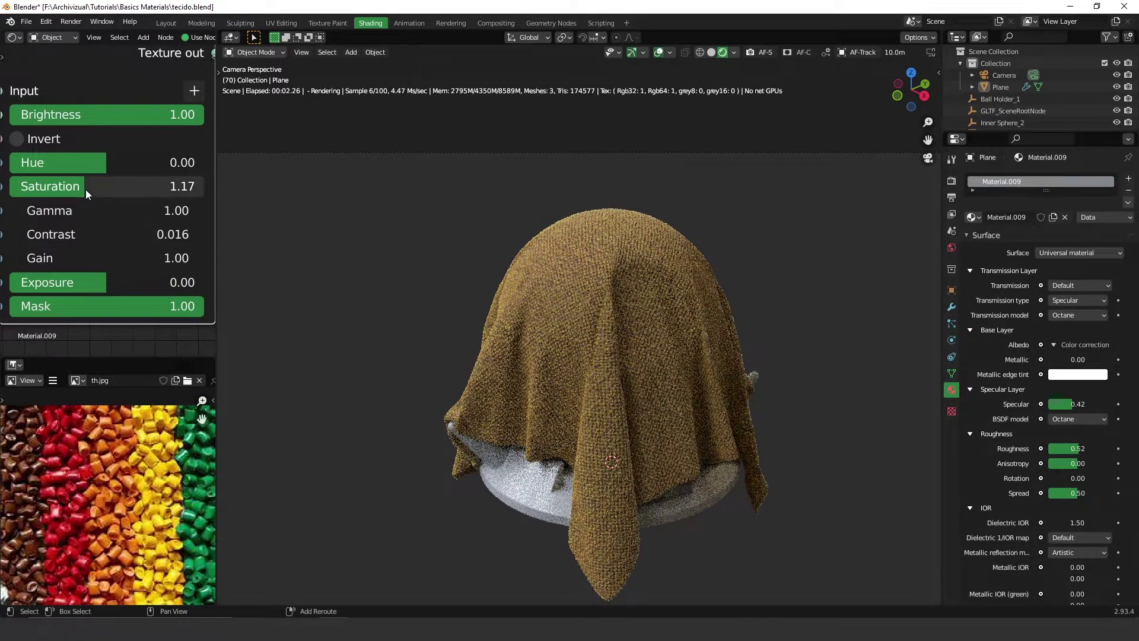
drag(86, 190, 106, 191)
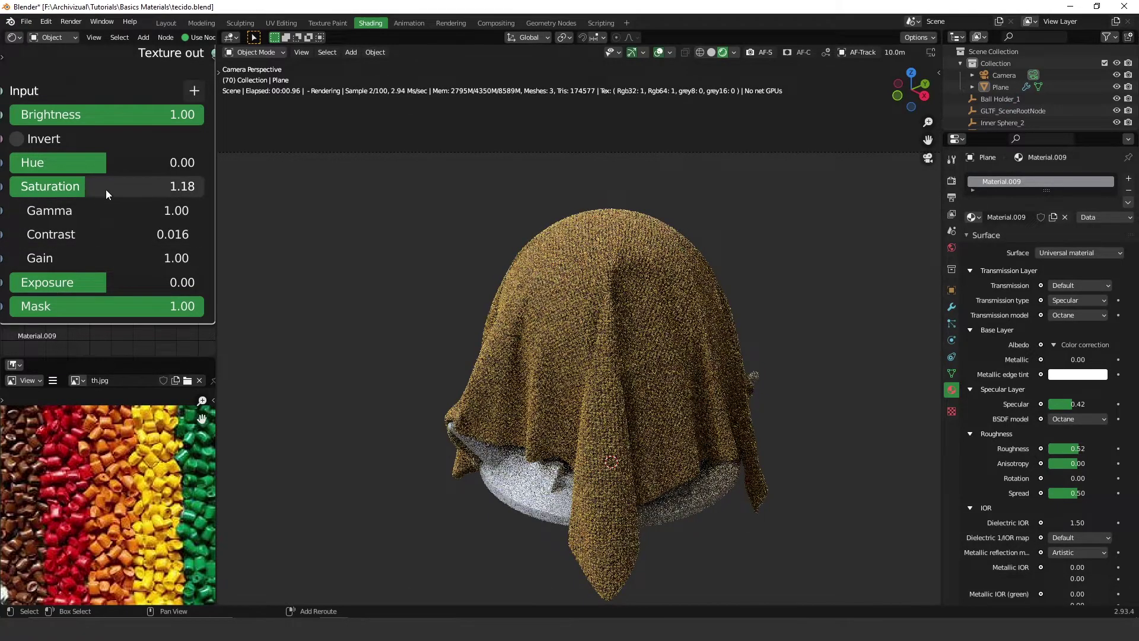
click(106, 191)
click(396, 421)
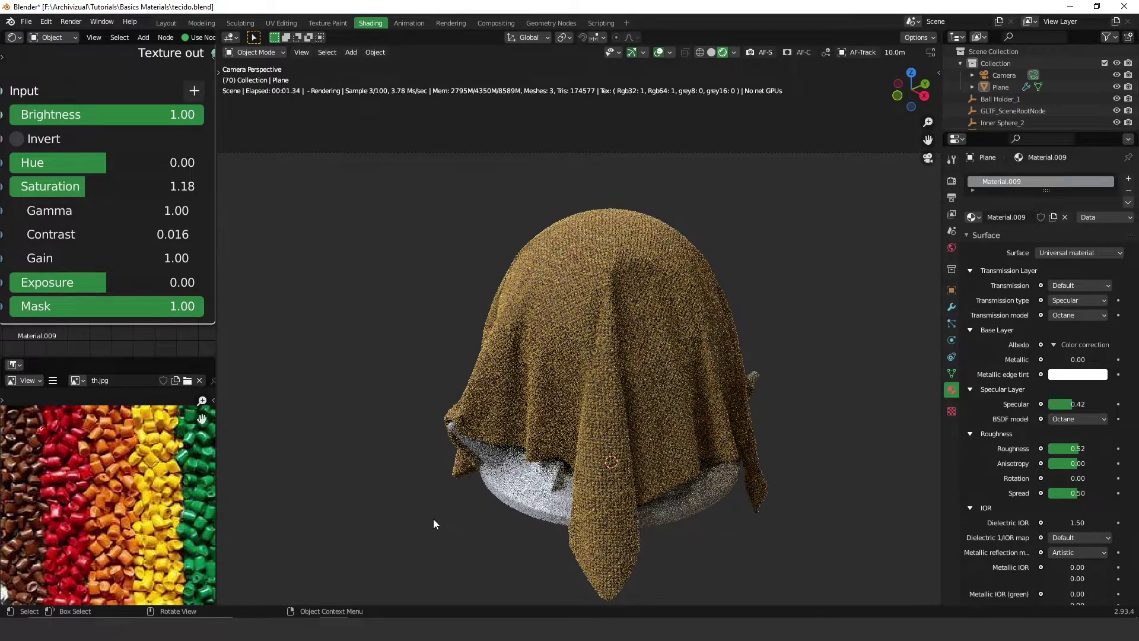